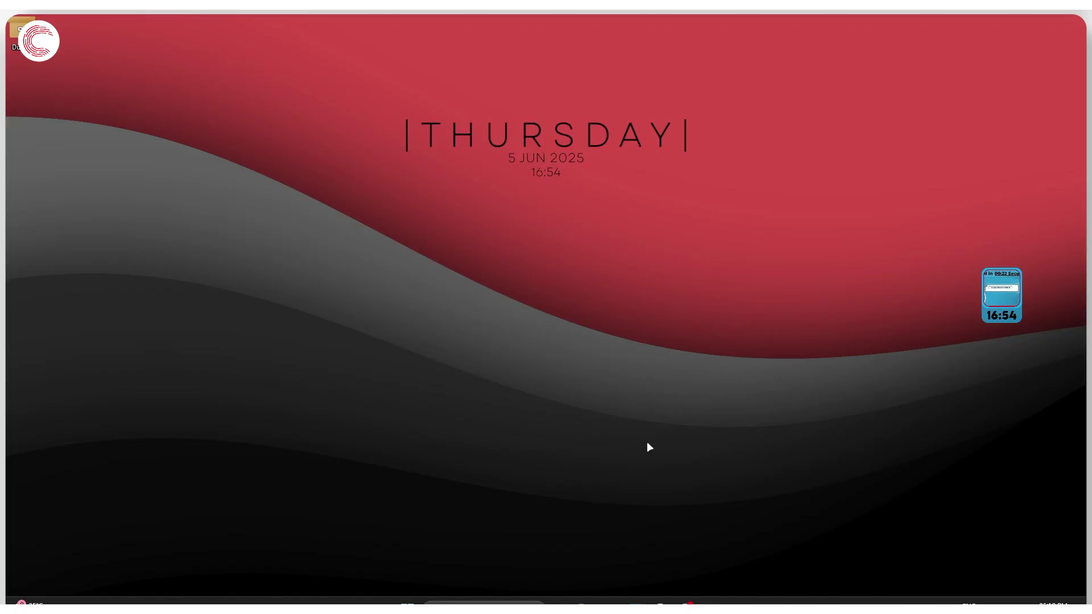
- Open Settings and search 'trouble' to reach the System > Troubleshoot page
key("super+i")
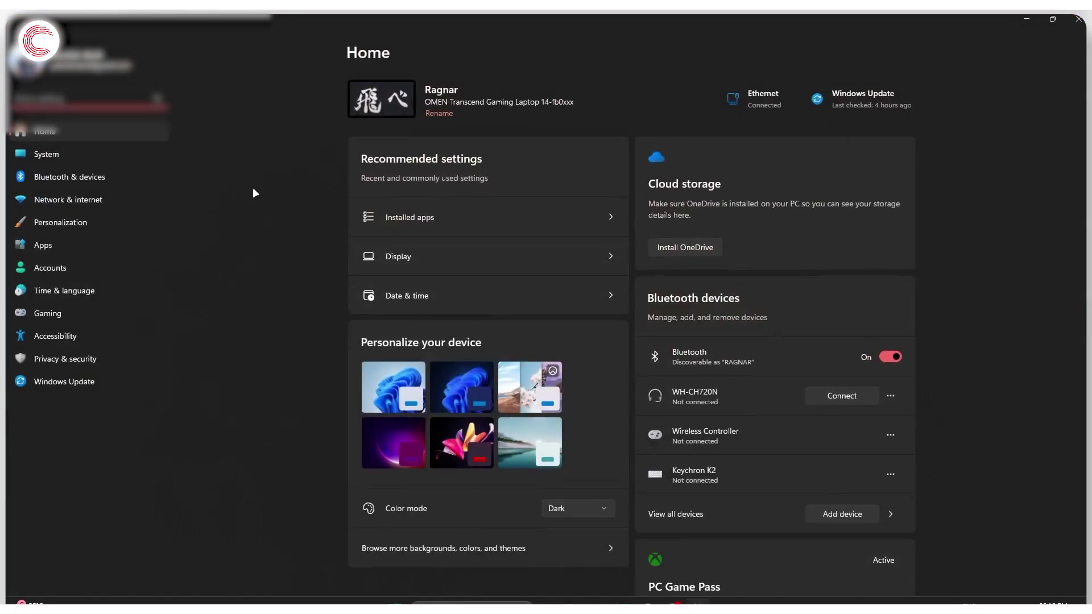
type("the")
type("trouble")
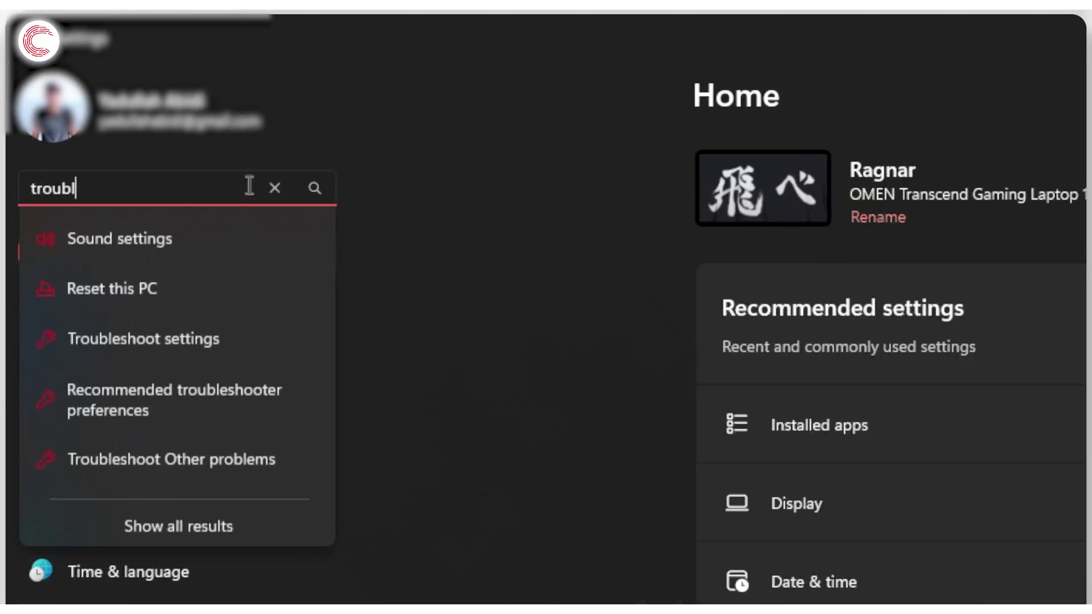
left_click(159, 347)
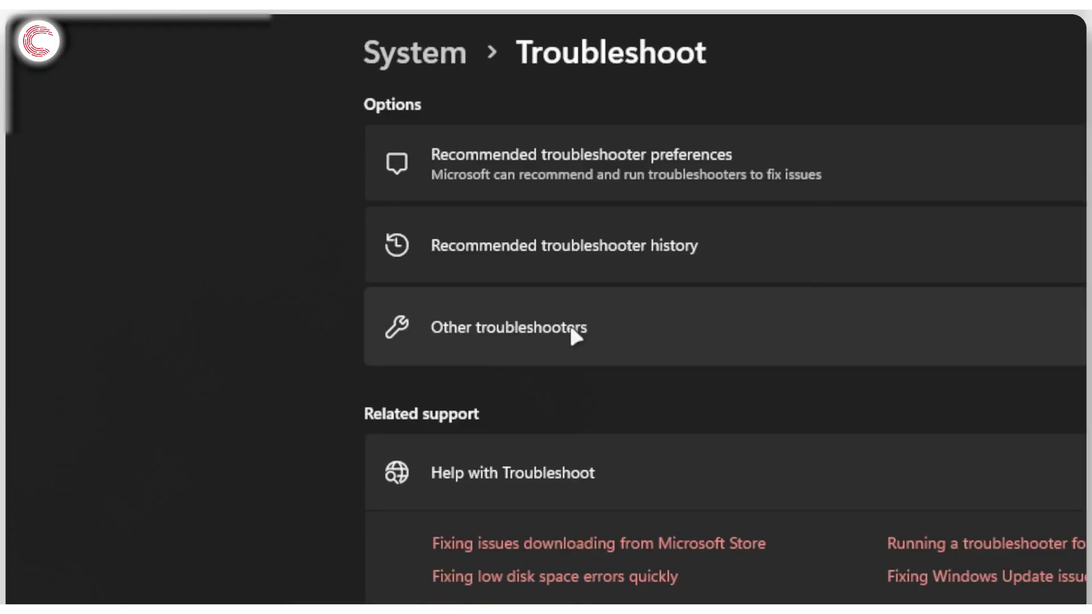
- View the Other troubleshooters list, then go to Windows Update to check for updates
left_click(171, 366)
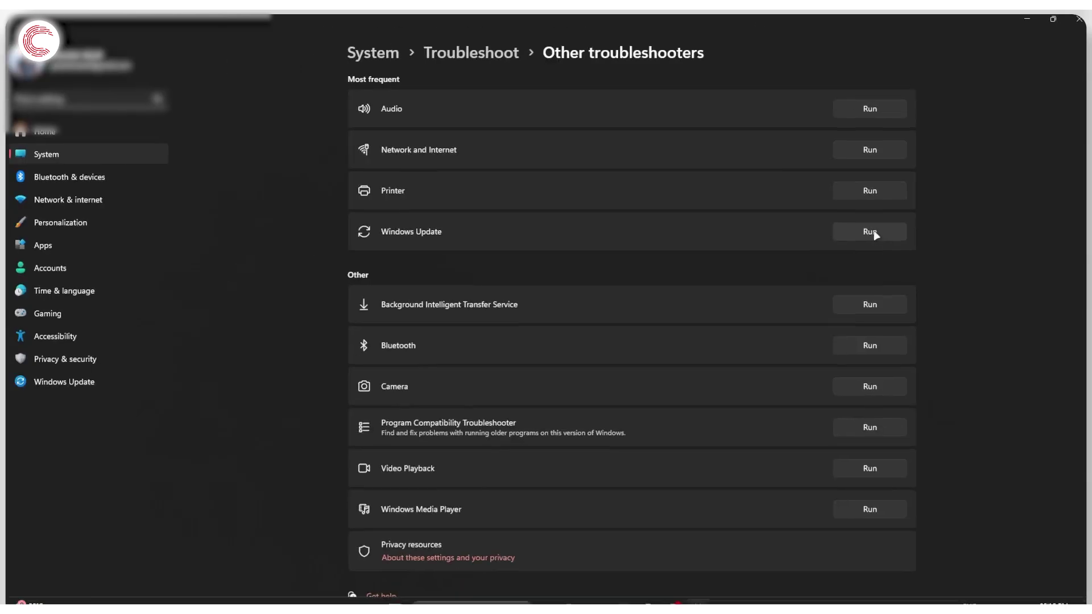
left_click(89, 386)
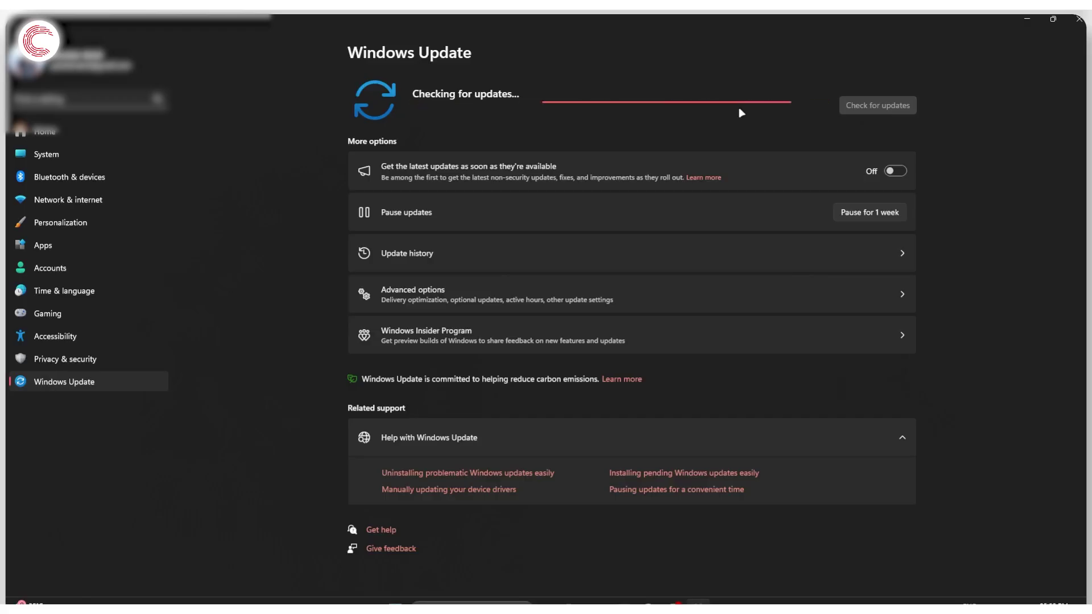
- Open File Explorer at This PC, select Windows (C:) with 135 GB free, and move the window aside
key("super+e")
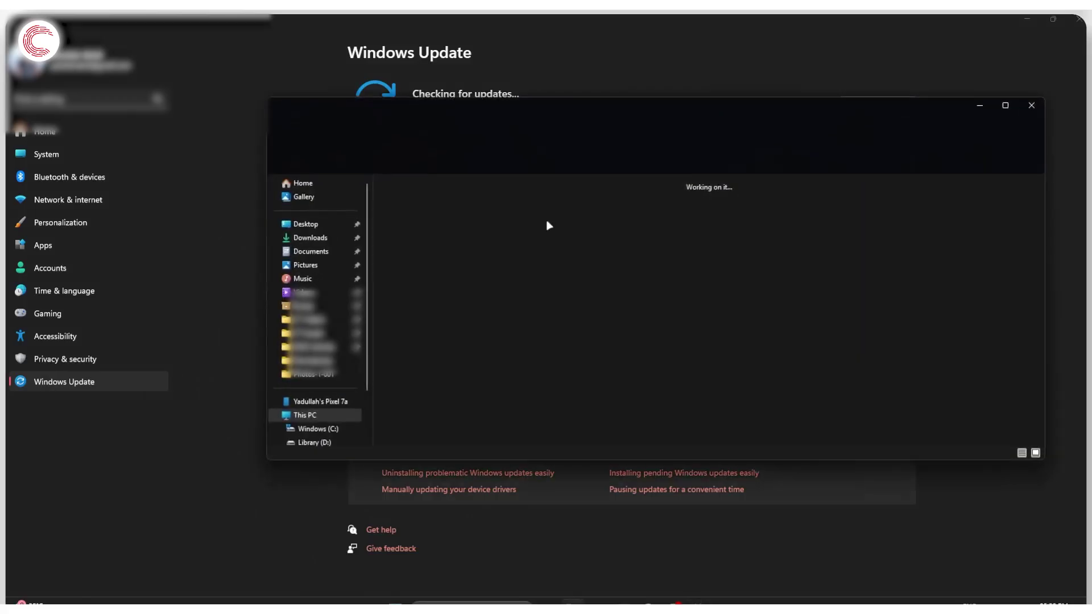
left_click(473, 206)
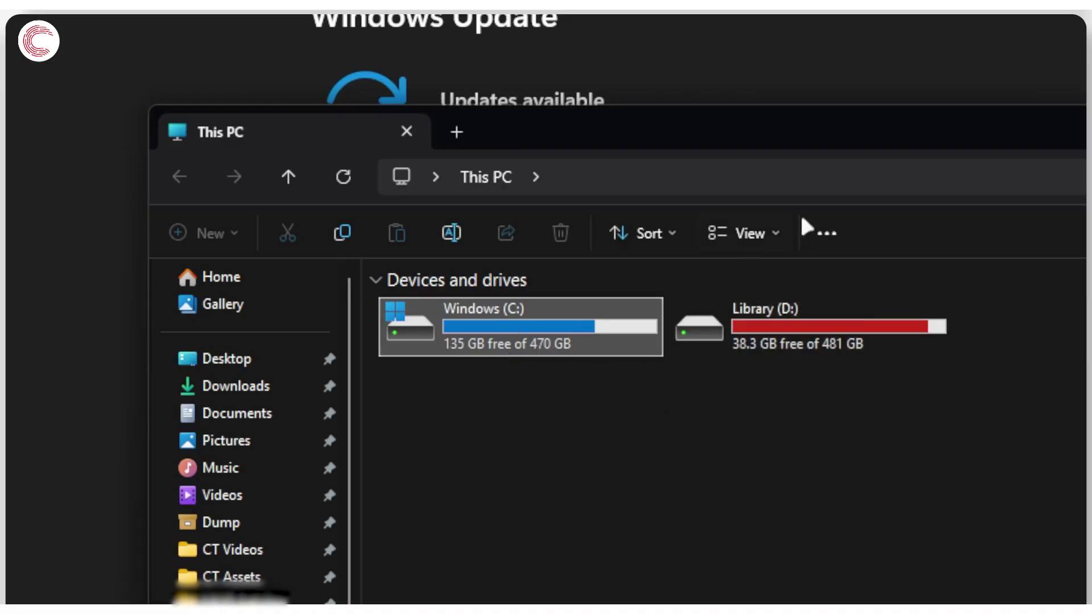
left_click_drag(825, 143, 756, 252)
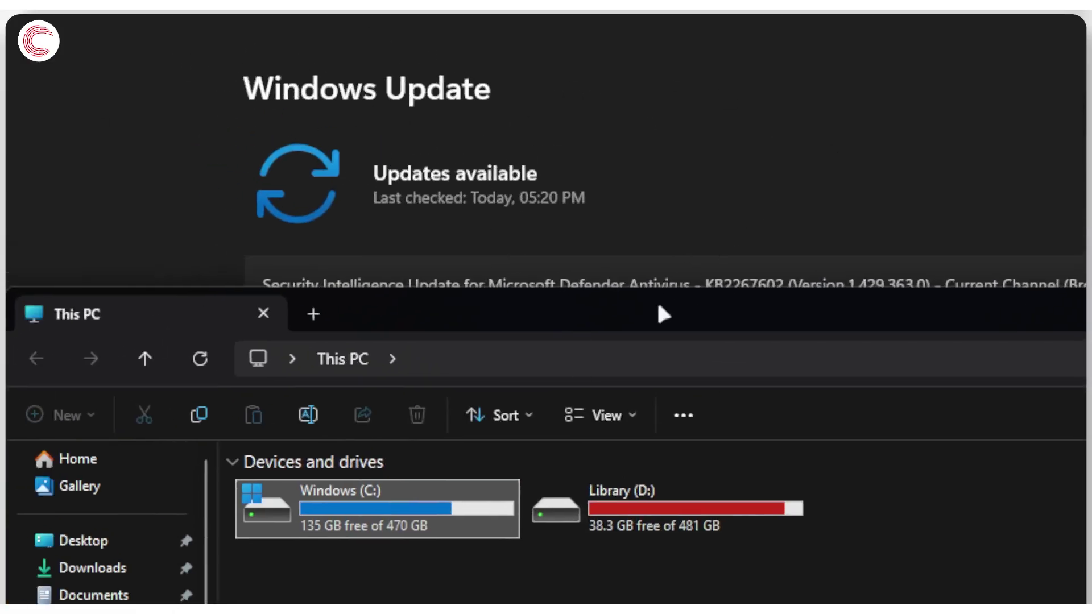
left_click_drag(660, 310, 663, 244)
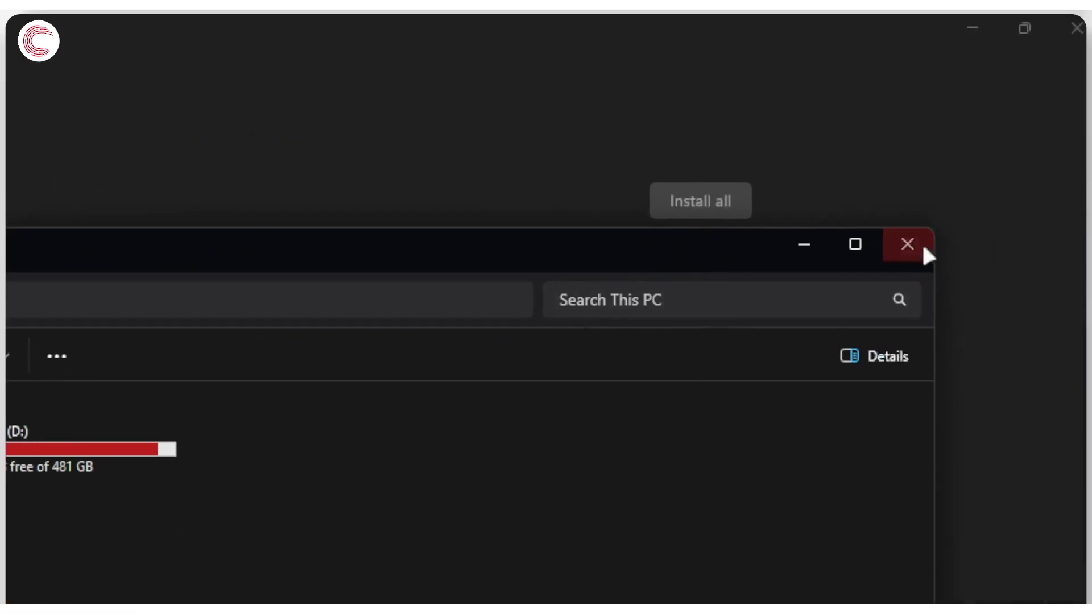
- Close File Explorer, confirm Windows Update is up to date, and close Settings
left_click(921, 250)
left_click_drag(537, 291, 909, 282)
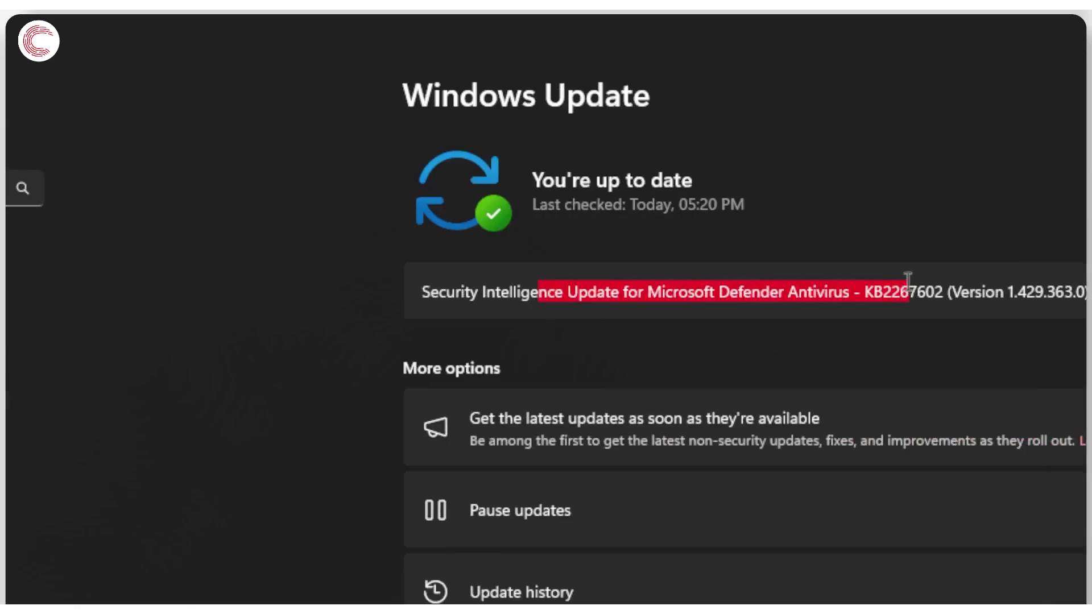
left_click(647, 297)
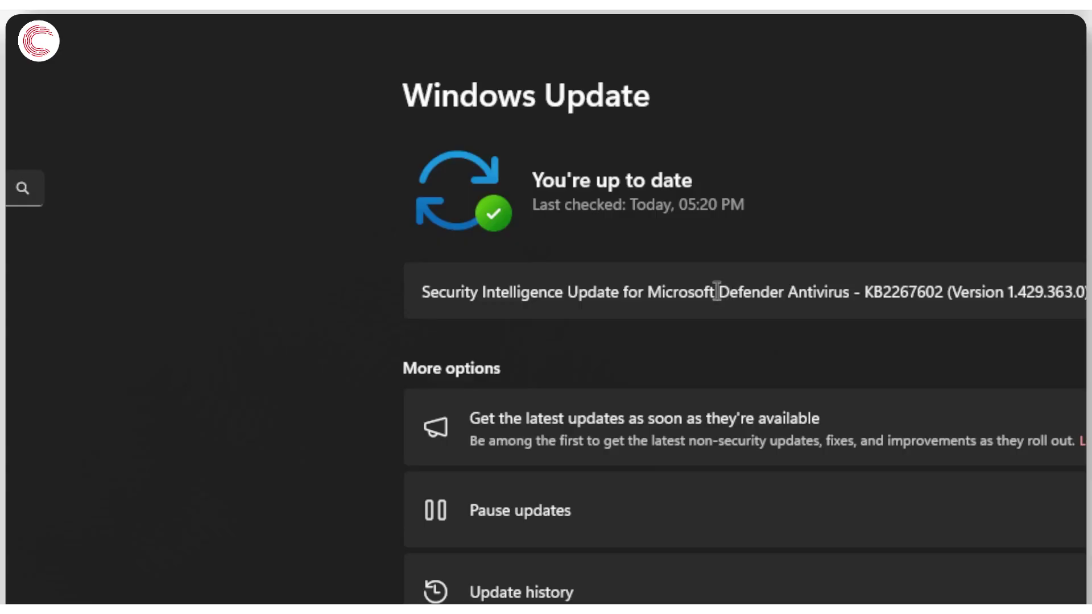
left_click(1063, 24)
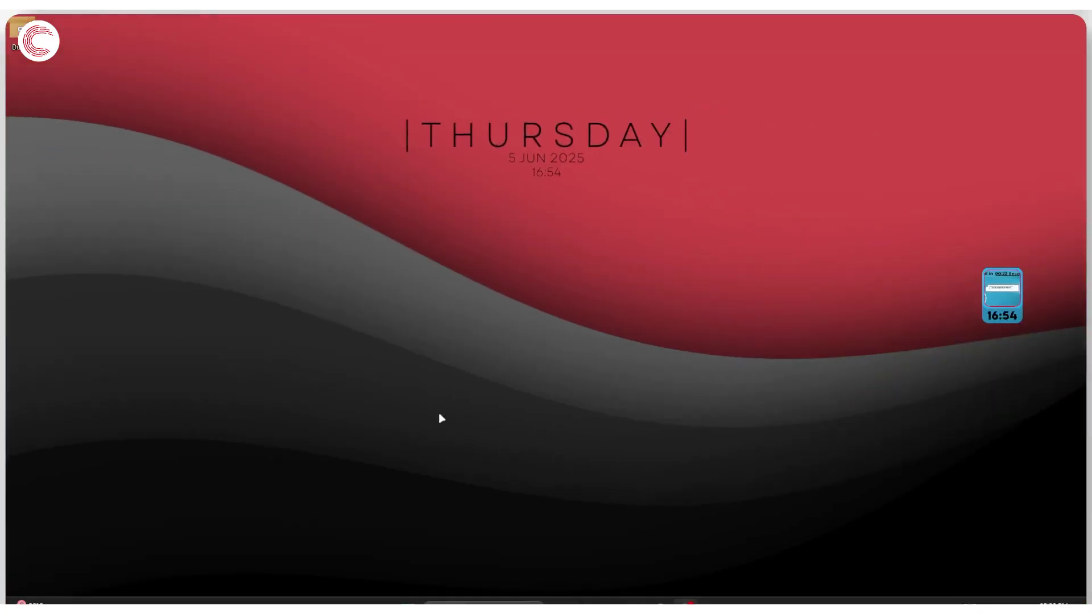
key("super")
- Open Services and confirm Background Intelligent Transfer Service is Running with Automatic (Delayed Start)
type("services")
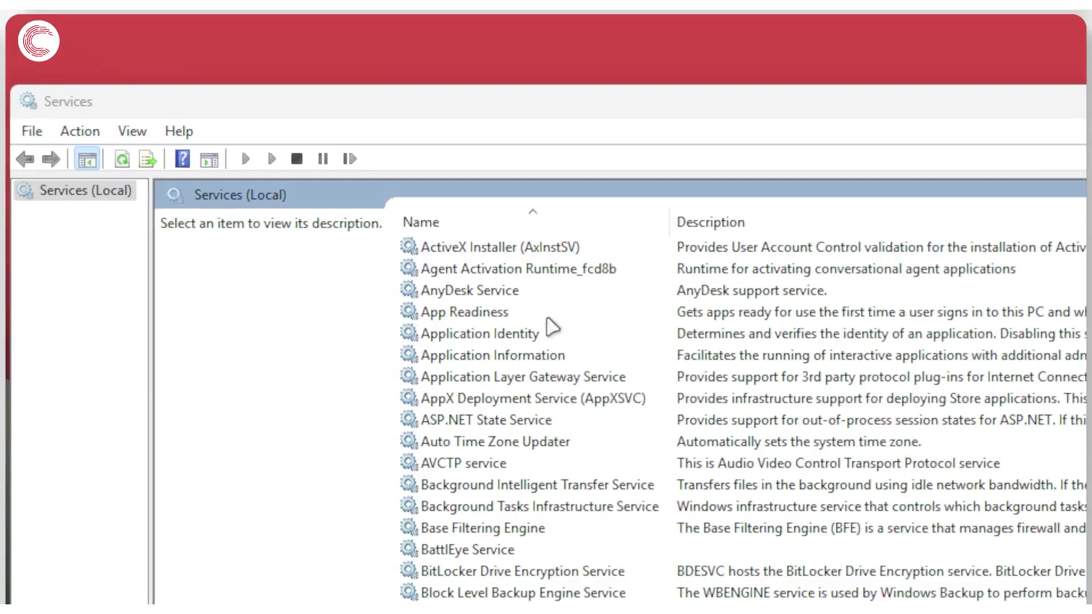
left_click(431, 185)
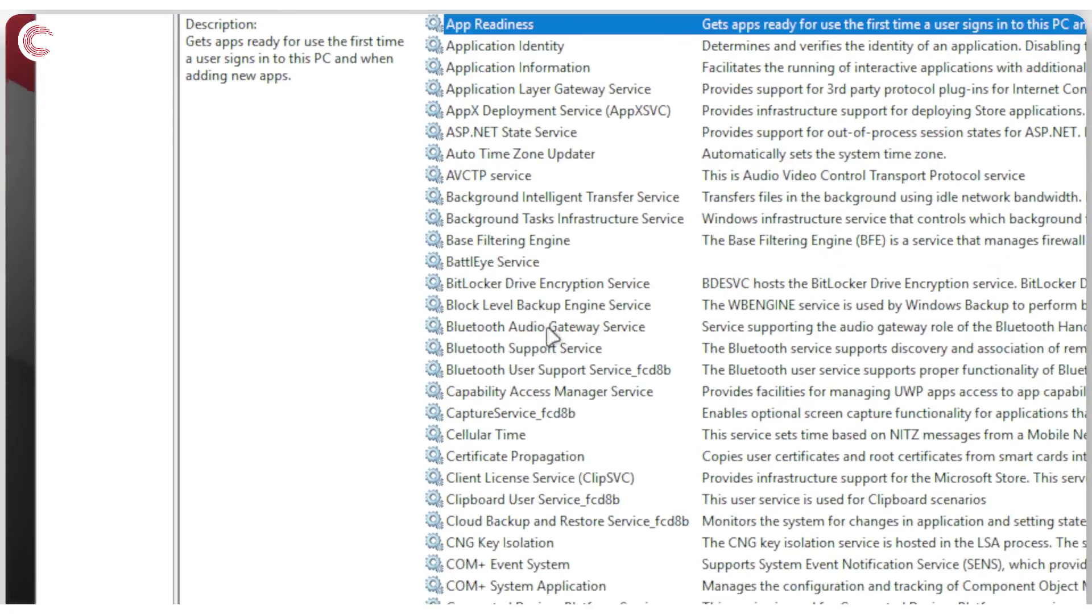
left_click(565, 219)
left_click(577, 199)
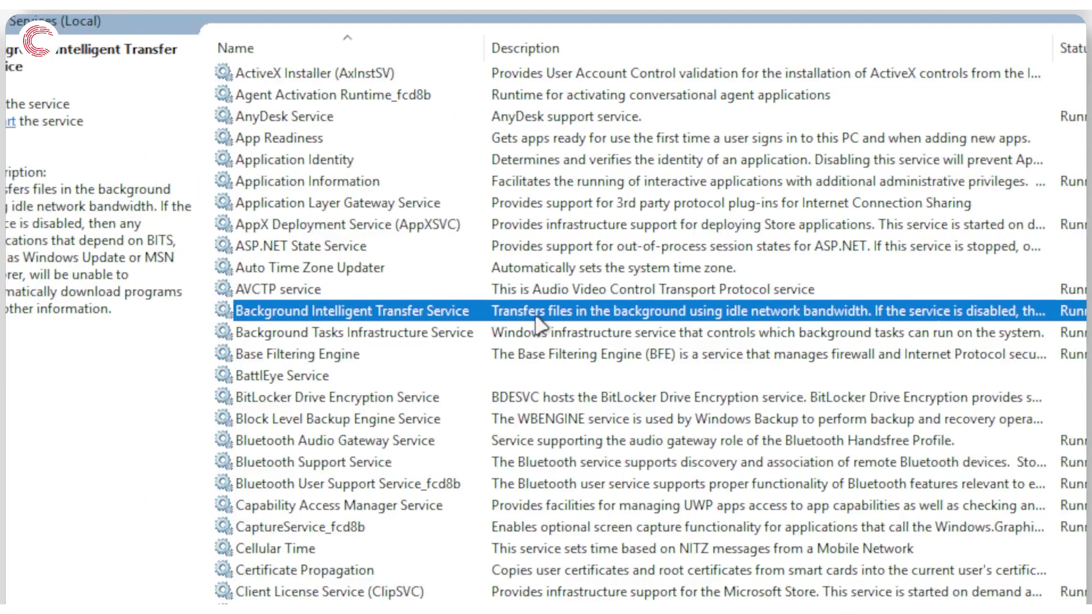
double_click(43, 312)
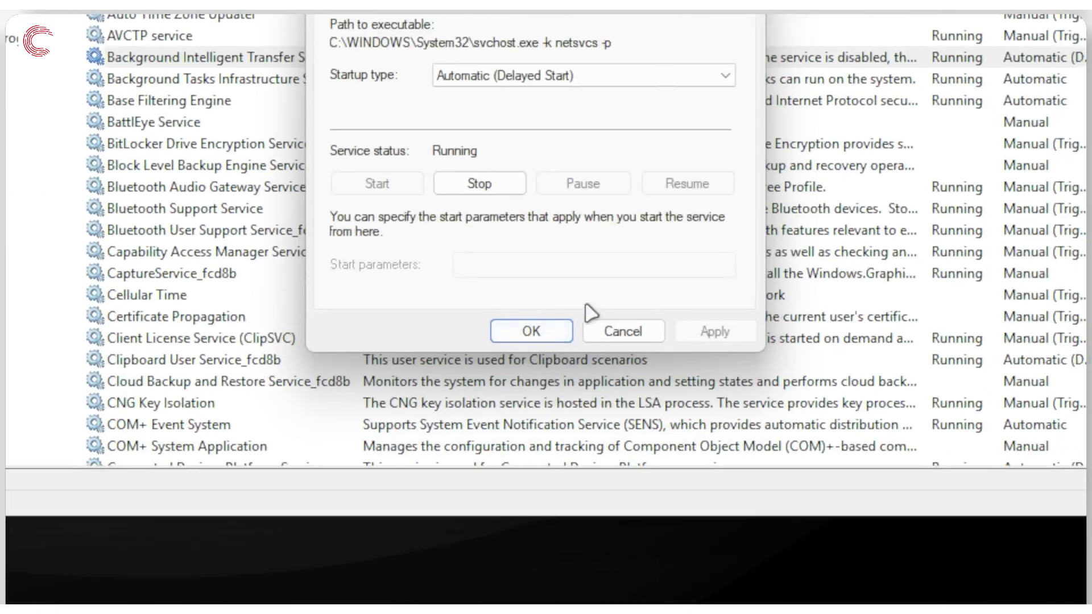
left_click(660, 585)
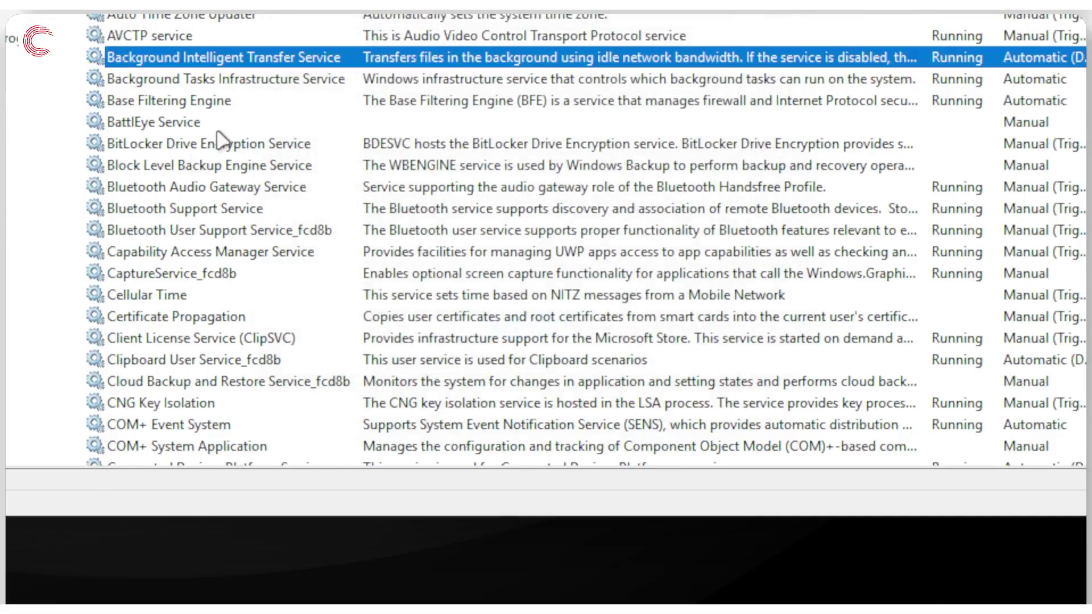
- Jump down the services list to the Windows entries by typing 'win'
left_click(219, 129)
type("win")
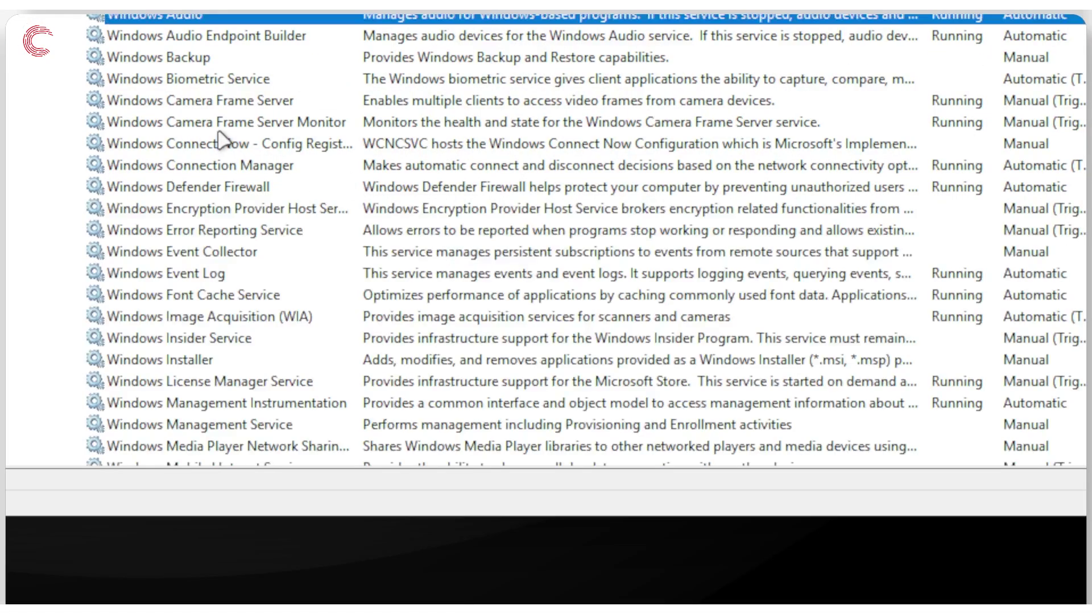
scroll(170, 88, "down", 5)
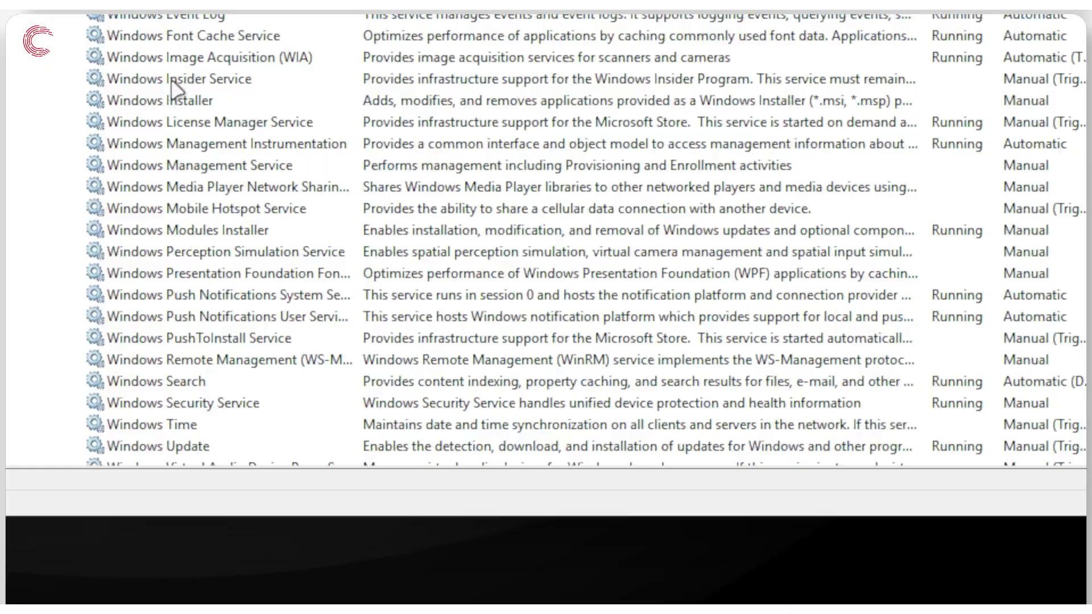
- Confirm the Windows Update service is Running with Manual startup in its properties
left_click(199, 381)
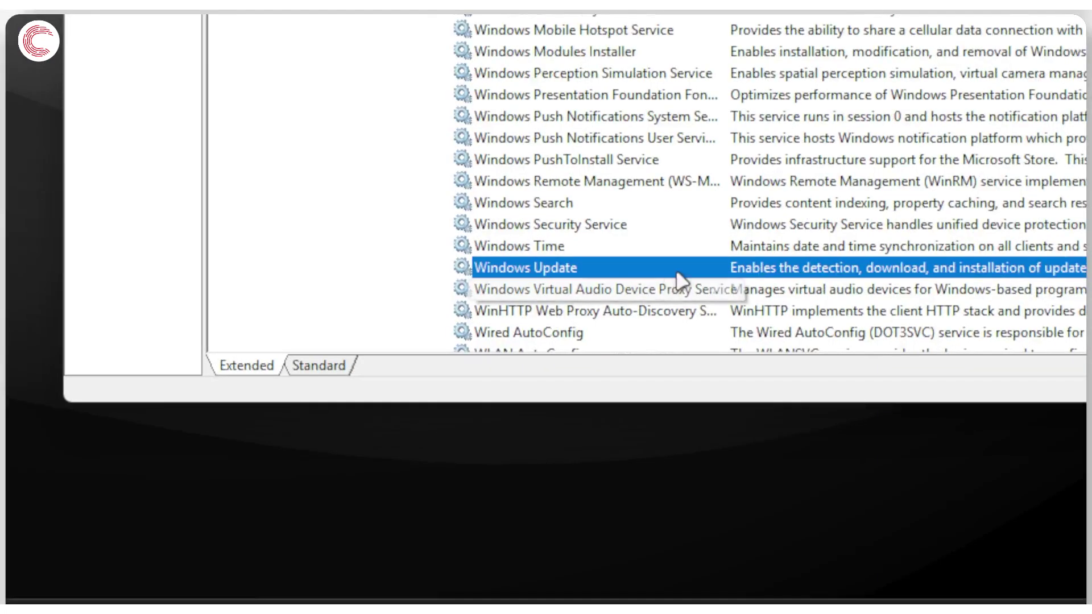
double_click(685, 273)
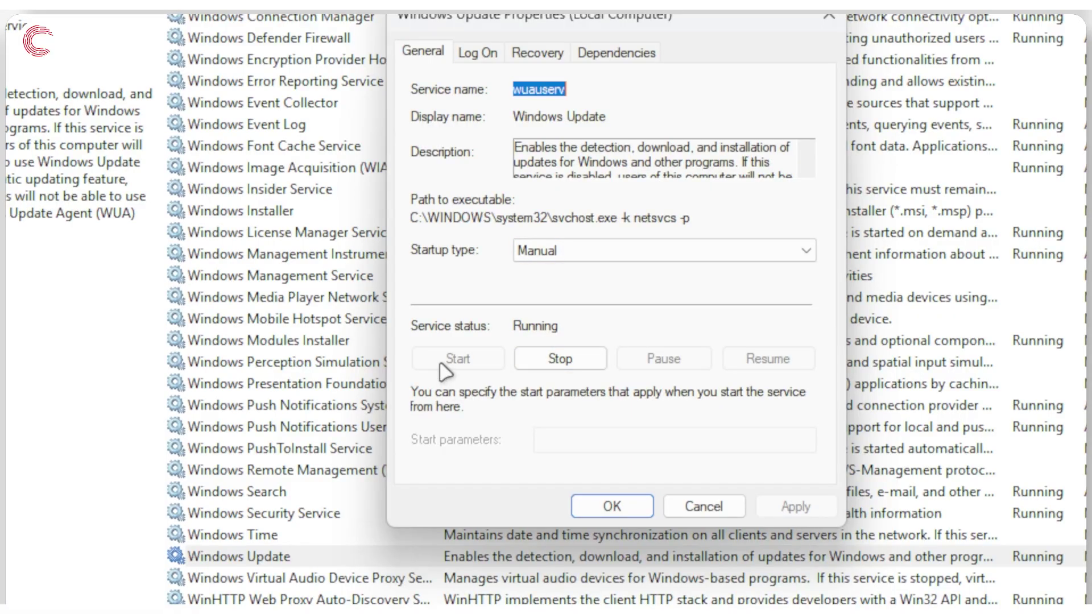
left_click(642, 506)
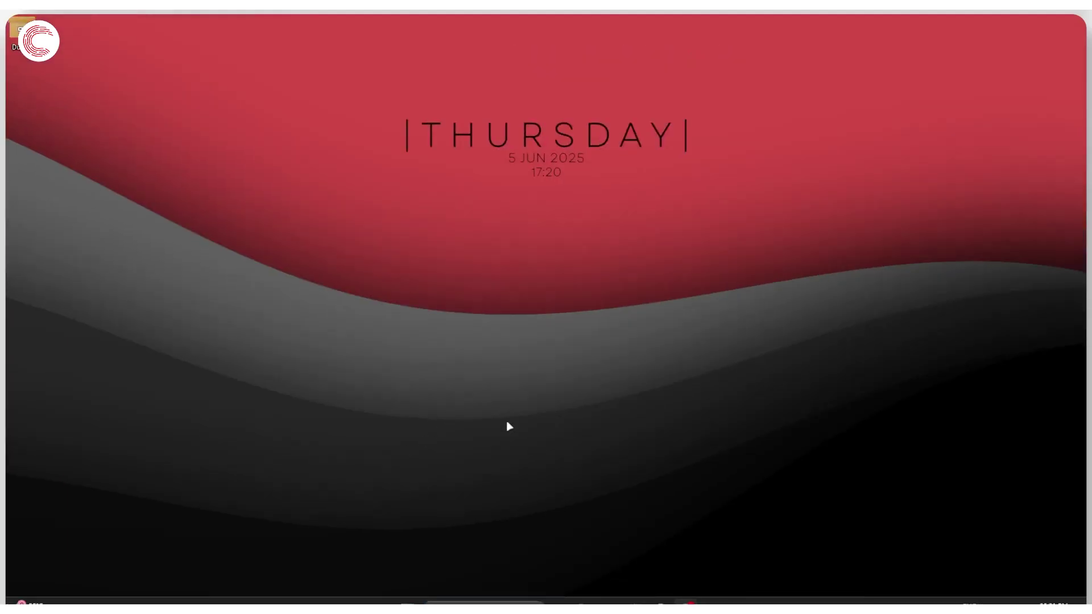
- Run SFC /scannow in an administrator PowerShell terminal
key("super+x")
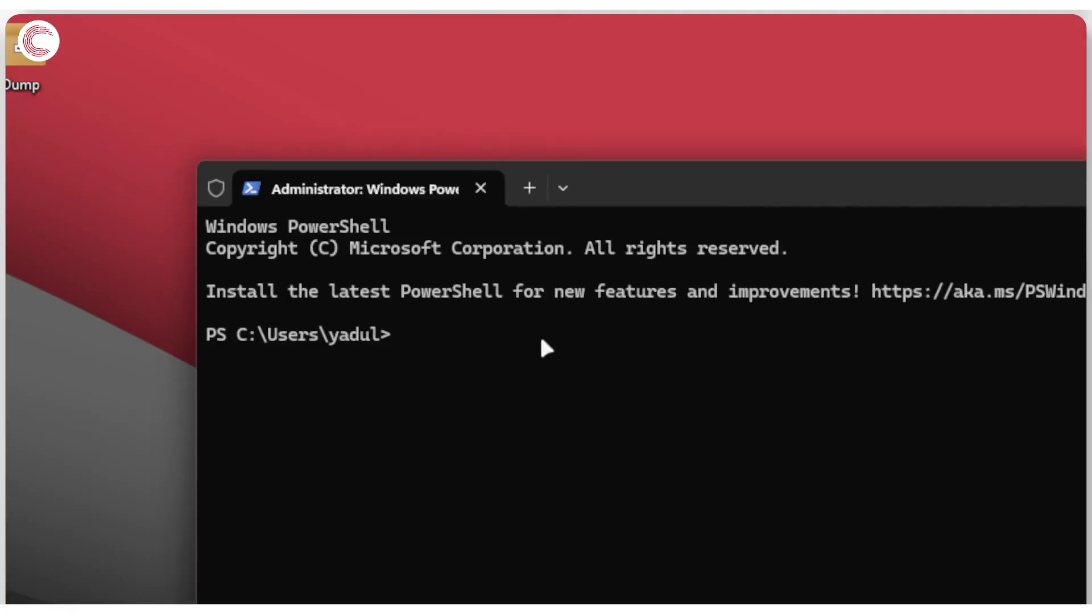
type("SFC /scannow")
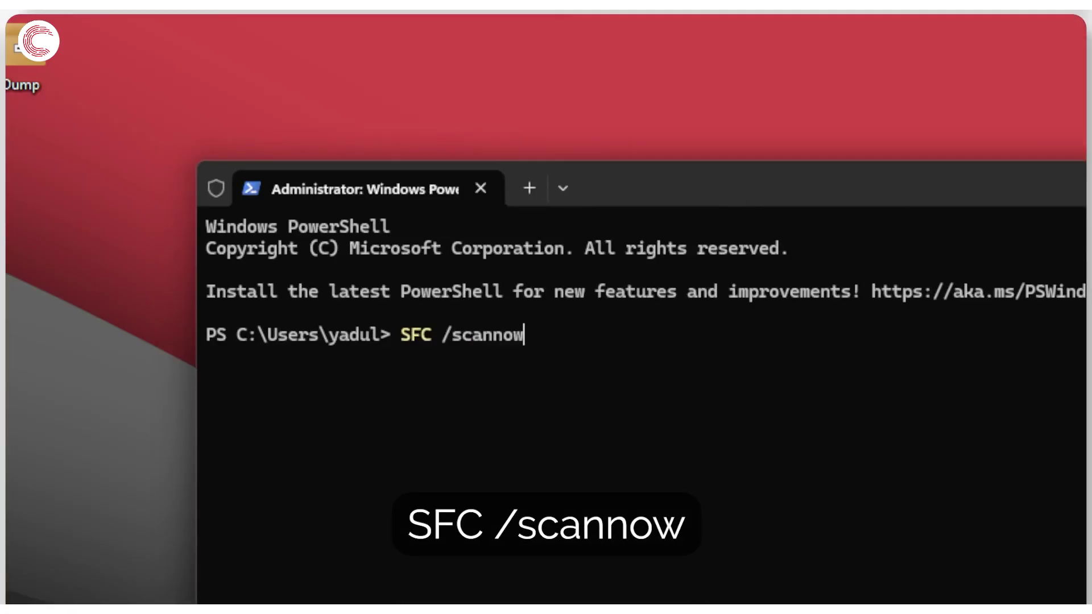
key("Return")
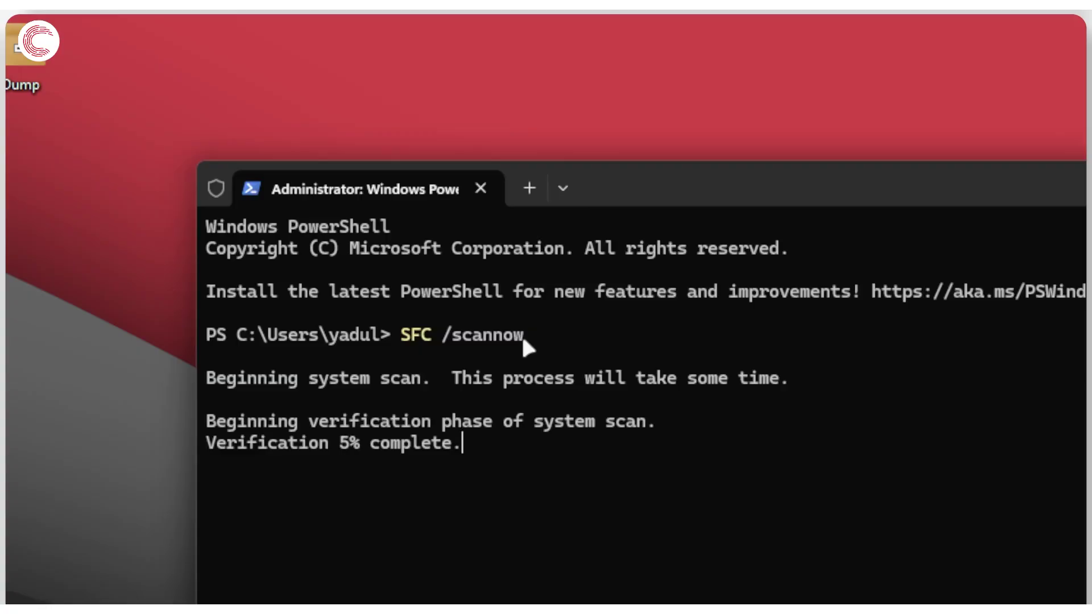
- Close the SFC tab, enter DISM /online /cleanup-image /restorehealth, and close the terminal
left_click(529, 187)
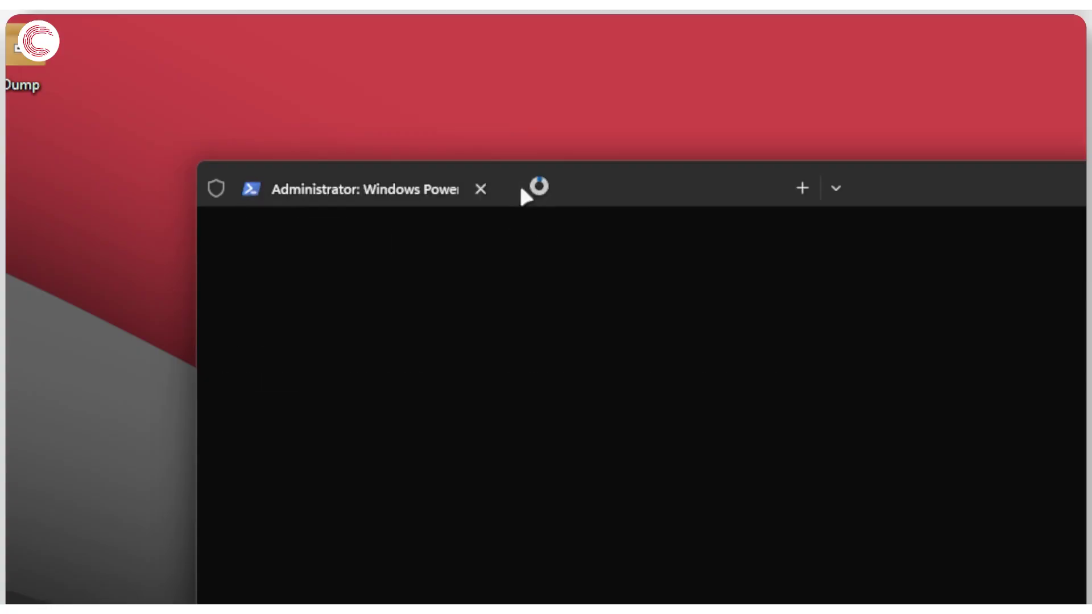
left_click(348, 186)
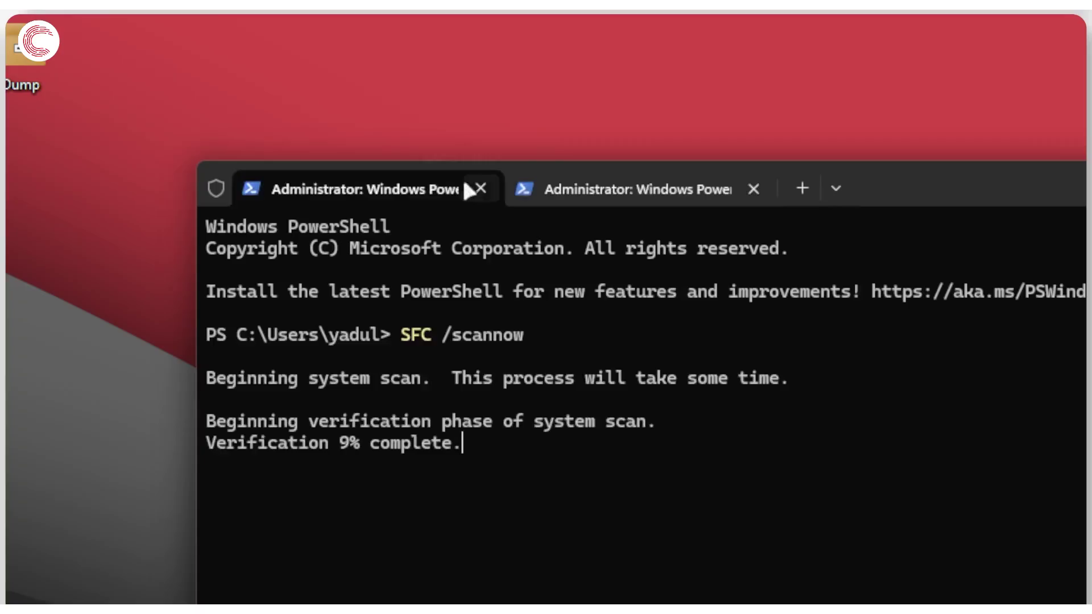
left_click(480, 189)
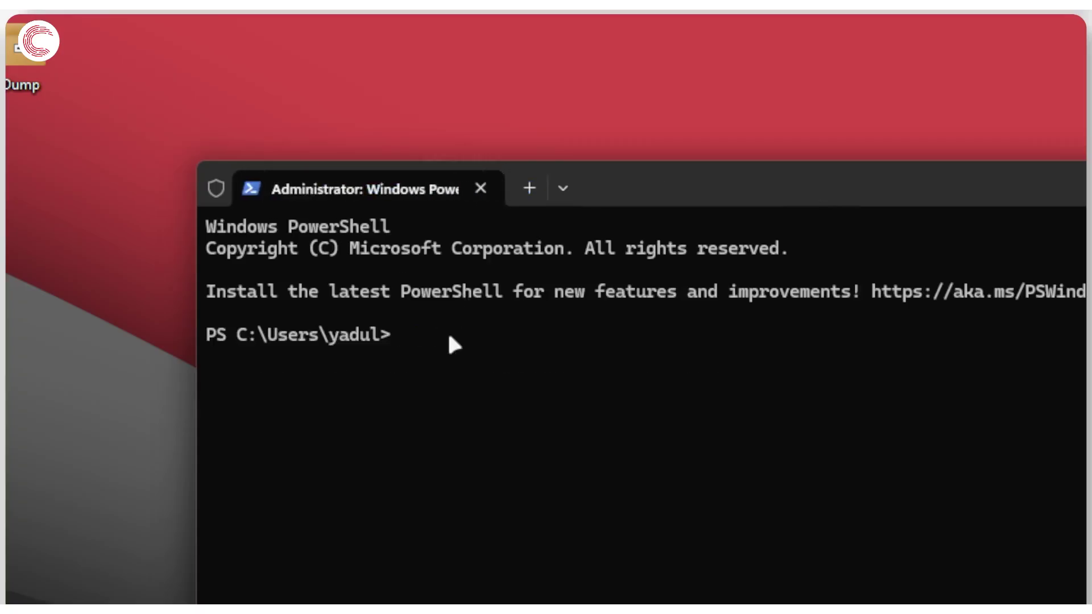
type("DISM ")
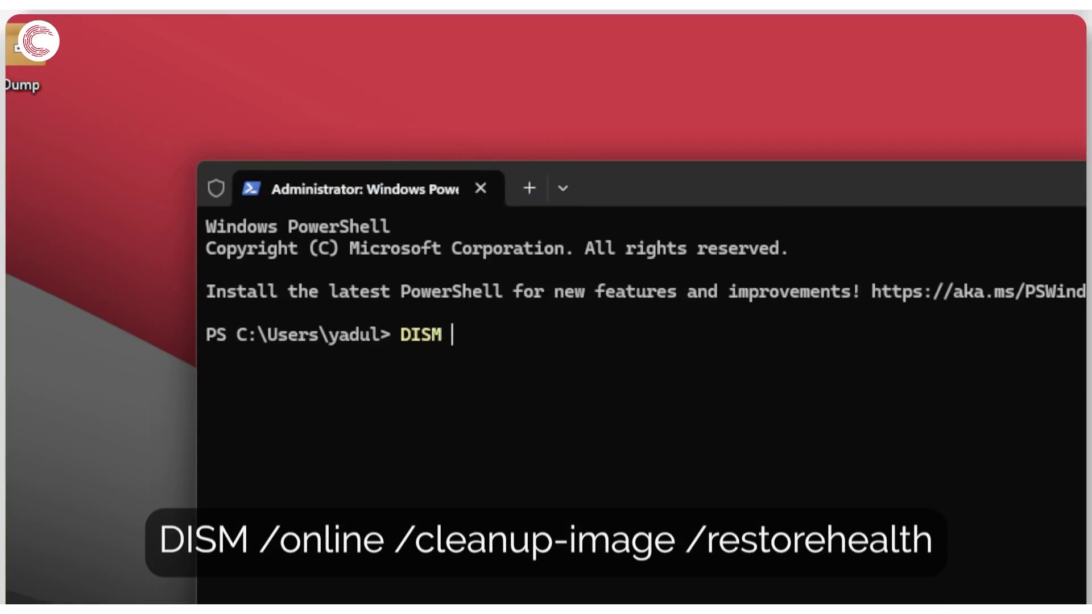
type("/onlin")
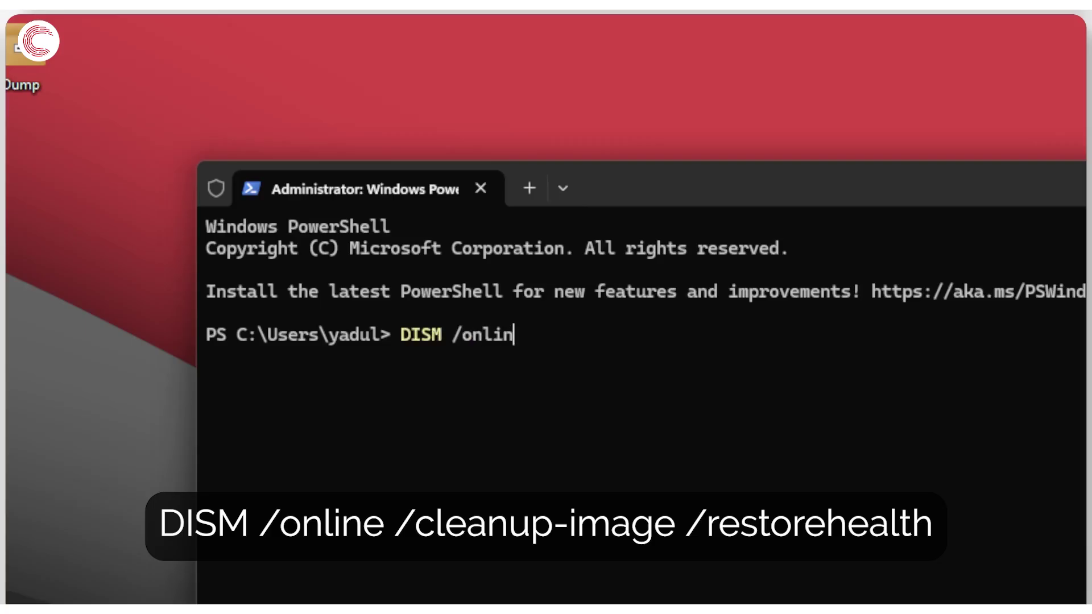
type("e /clean")
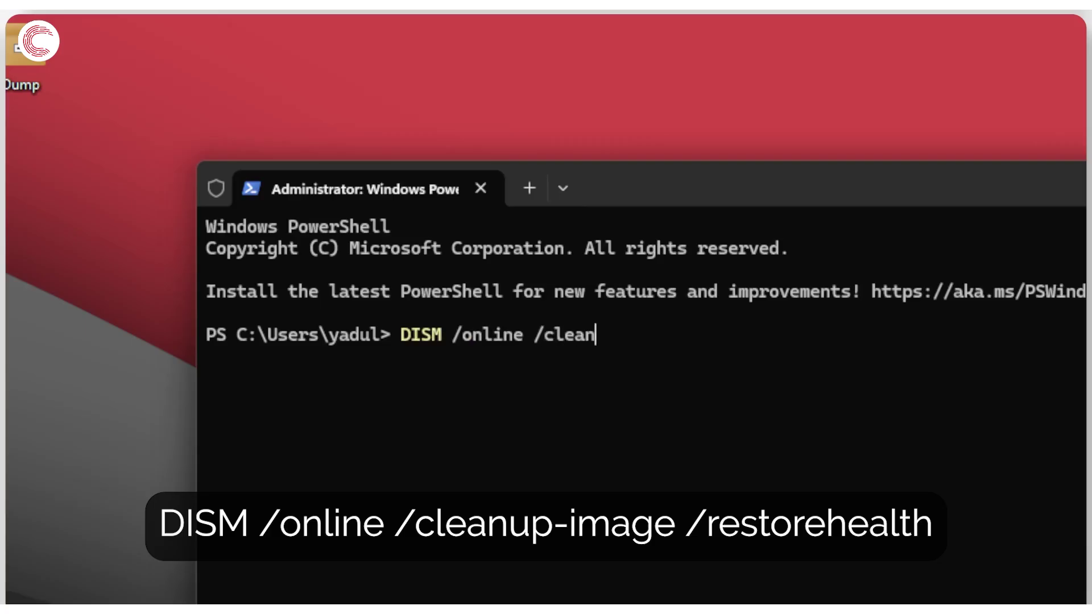
type("up-image /")
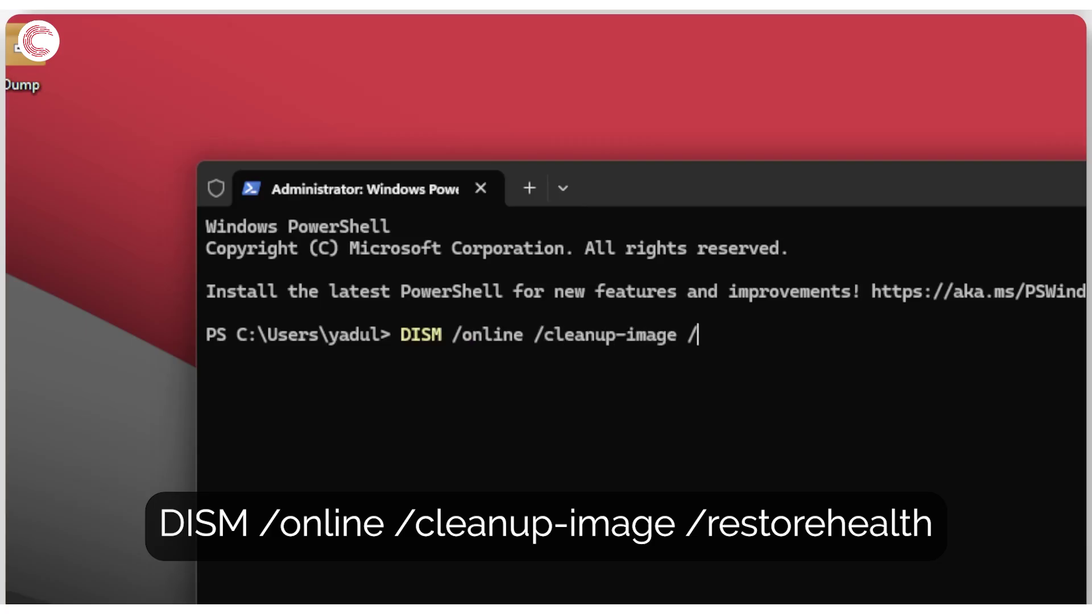
type("restorehealth")
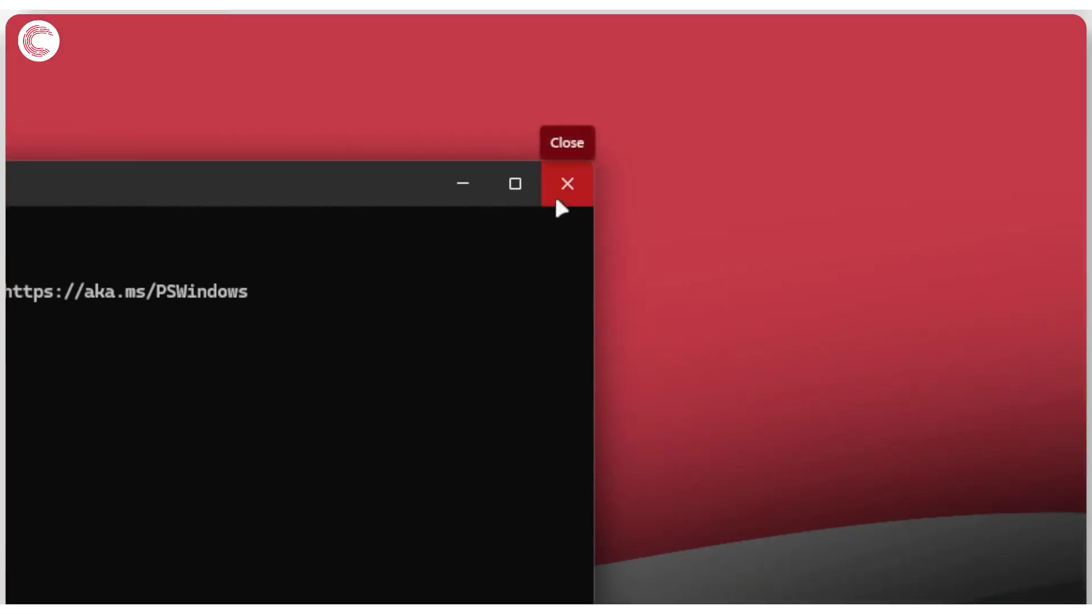
left_click(557, 199)
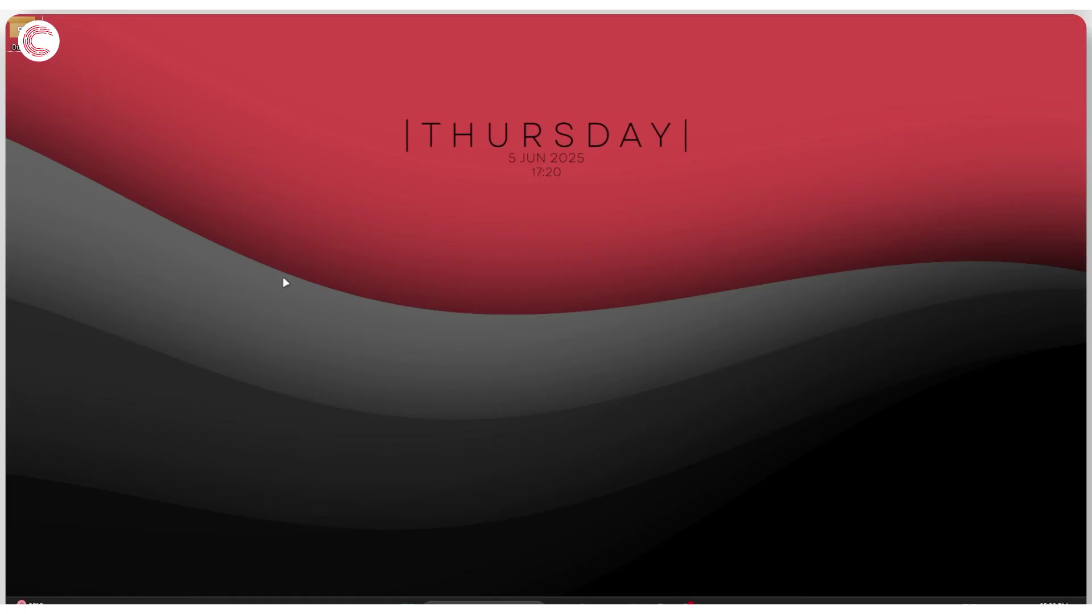
- Launch System Configuration with msconfig from Run and move its window up and left
key("super+r")
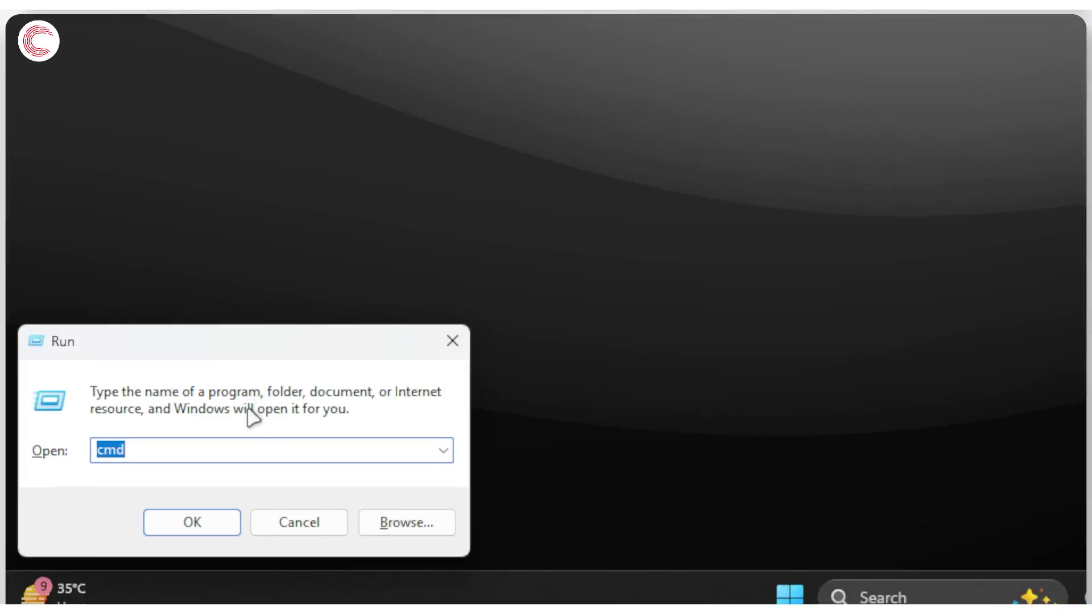
type("msconfig")
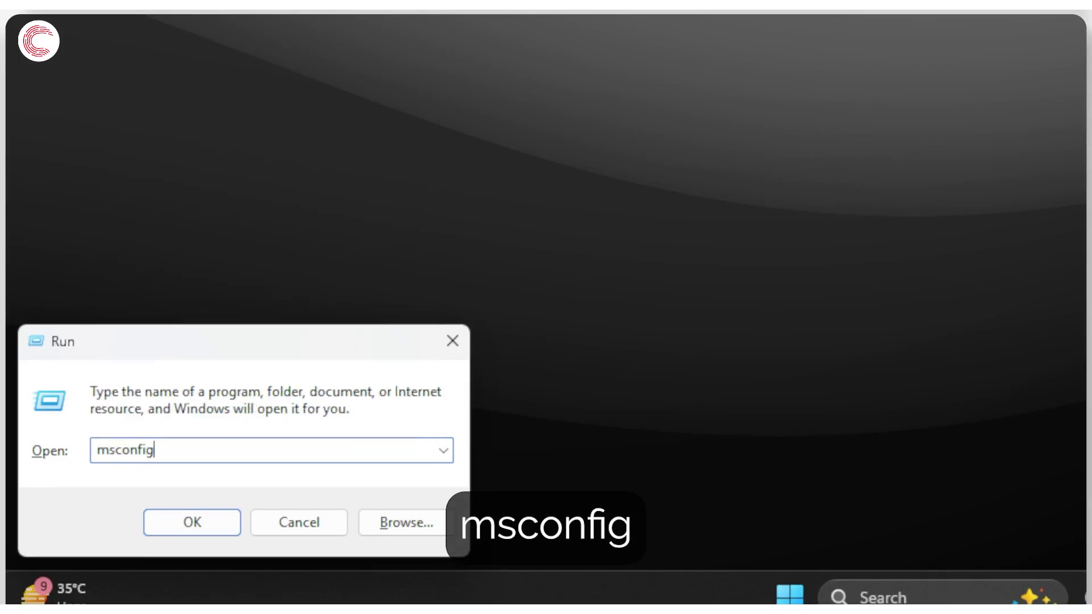
key("Return")
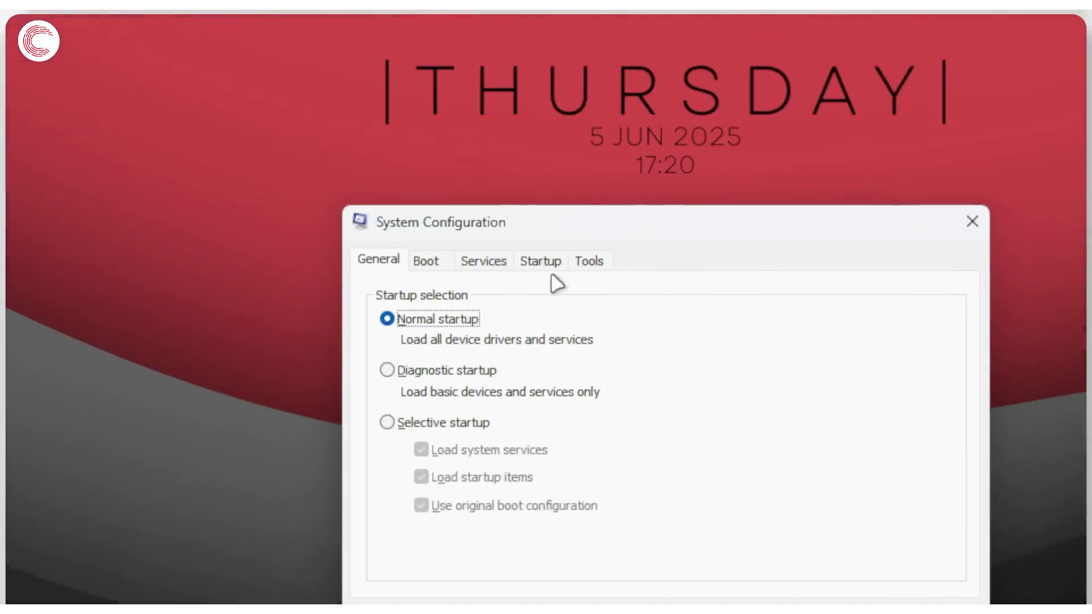
left_click_drag(604, 245, 561, 168)
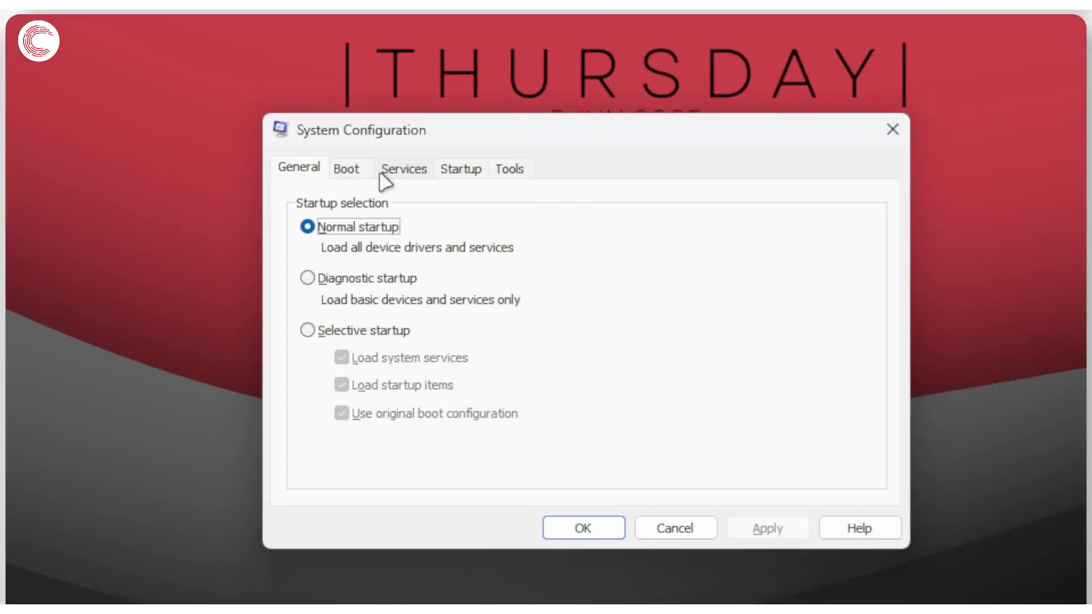
- Hide all Microsoft services and disable all remaining non-Microsoft services
left_click(421, 179)
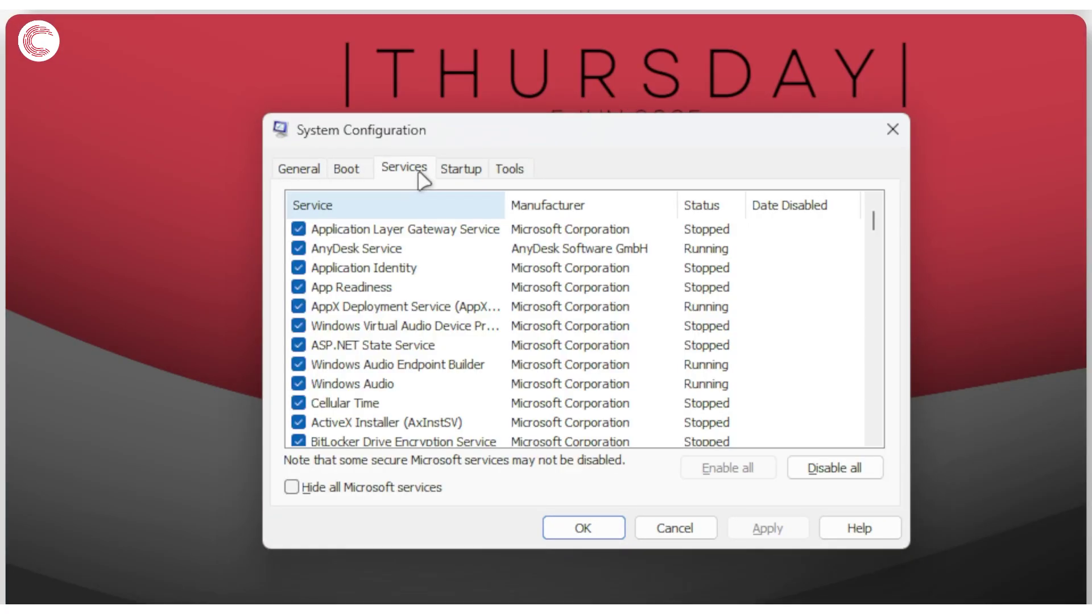
left_click(345, 495)
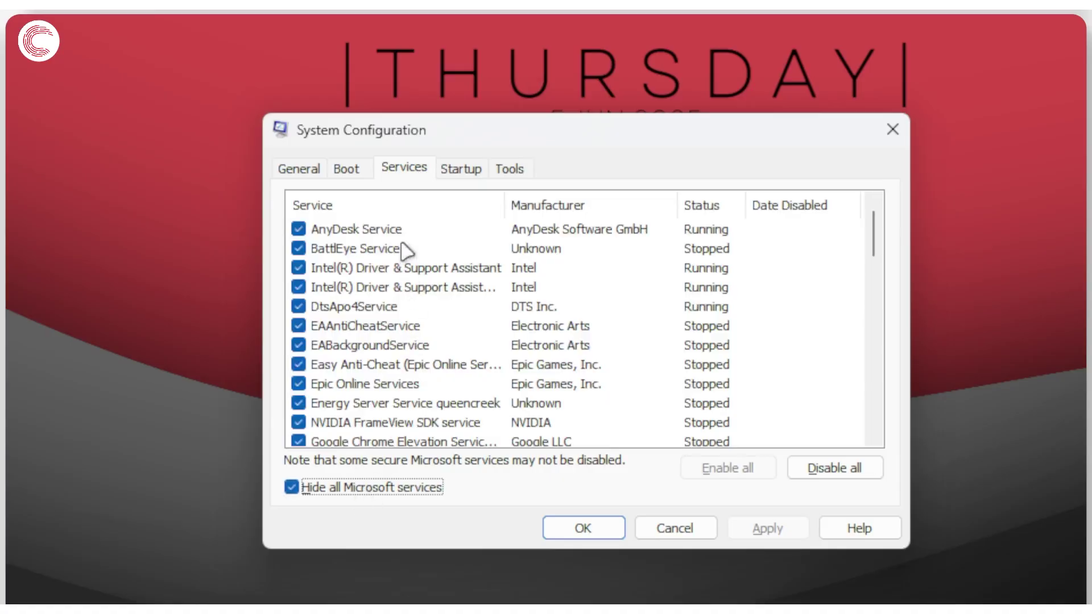
scroll(404, 250, "down", 7)
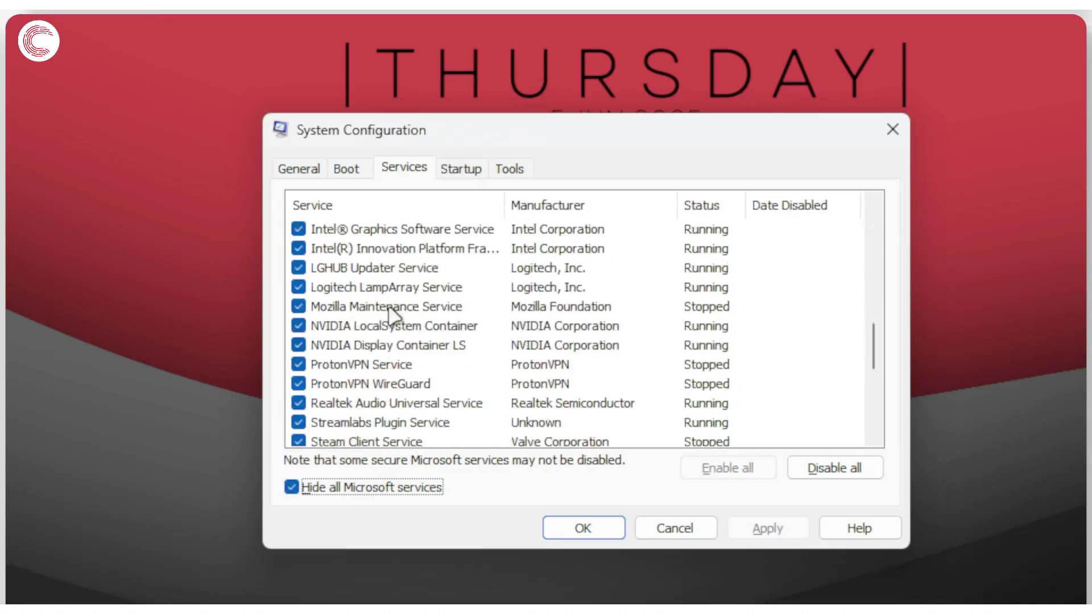
scroll(393, 314, "down", 4)
scroll(391, 316, "up", 11)
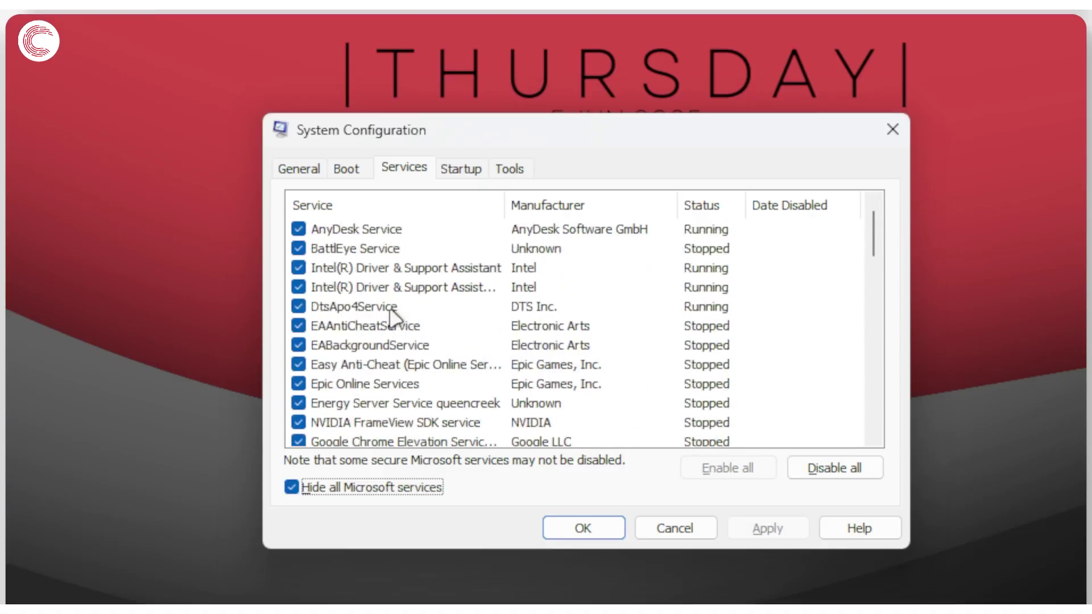
left_click(833, 478)
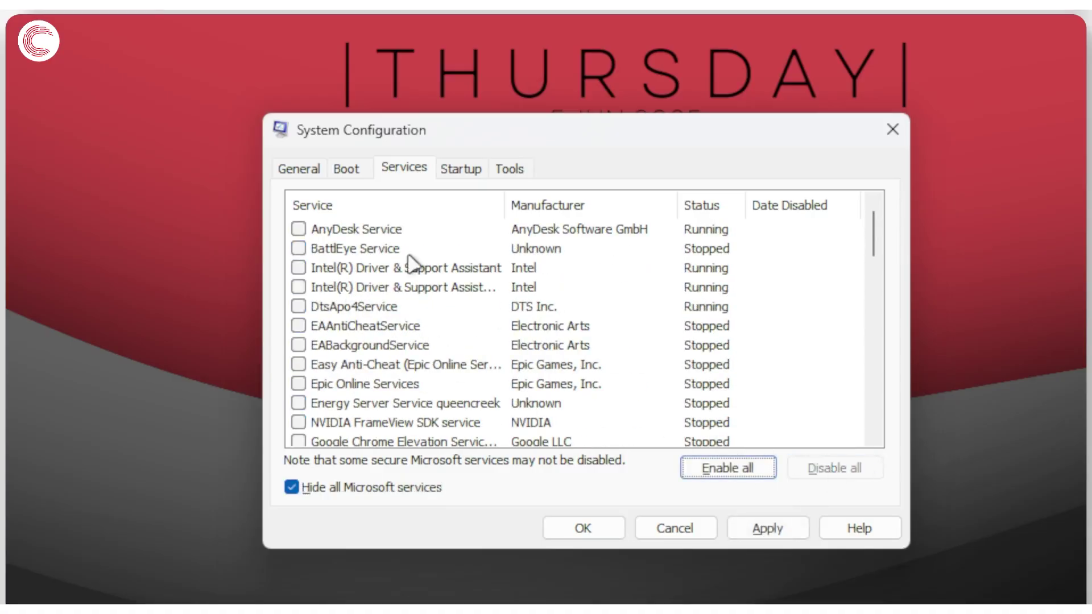
- Review the disabled services, then check the Boot tab and move on to the Startup tab
scroll(420, 253, "down", 7)
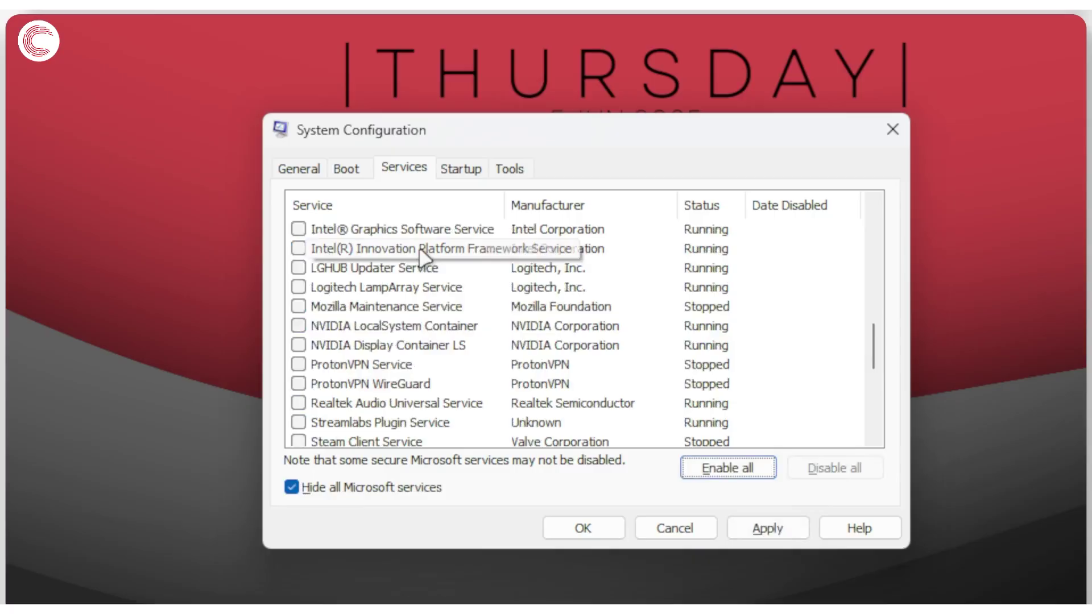
scroll(419, 245, "down", 4)
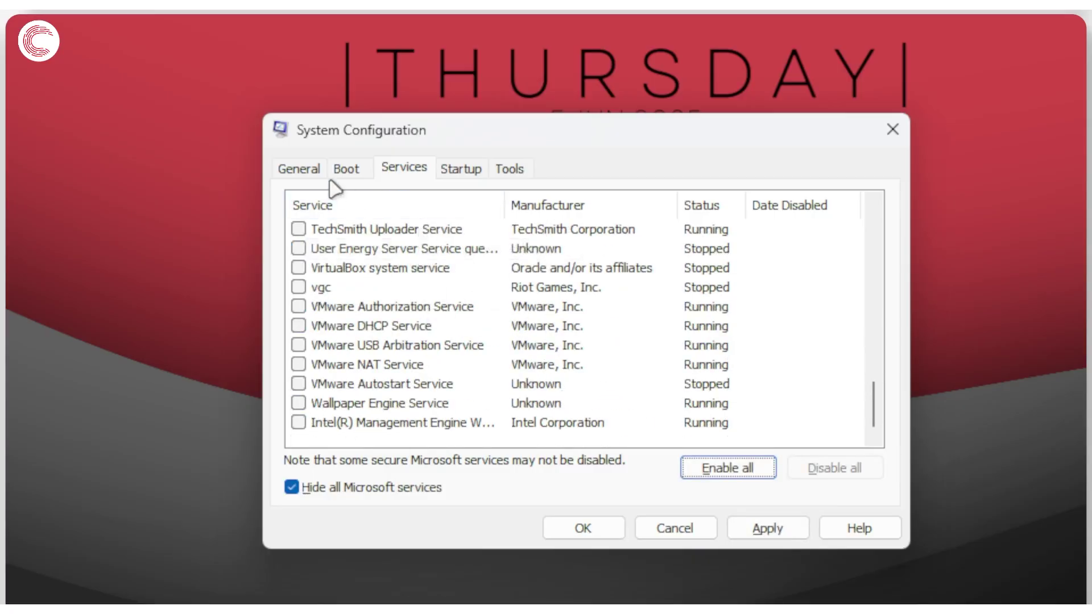
left_click(345, 169)
left_click(480, 174)
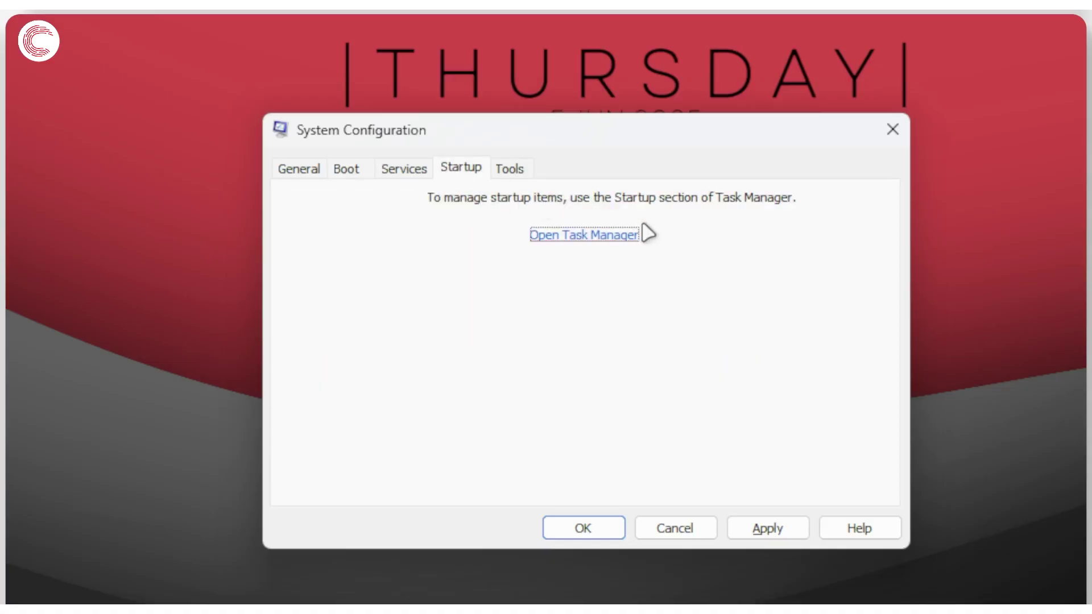
- Review startup apps in Task Manager, close it, and return to the Services tab
left_click(600, 239)
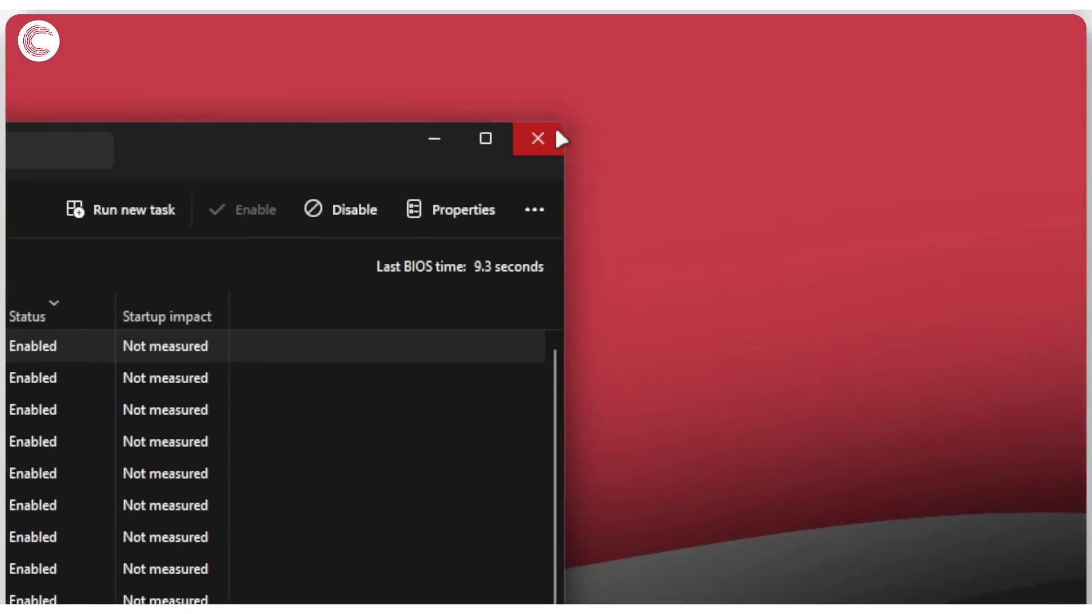
left_click(557, 134)
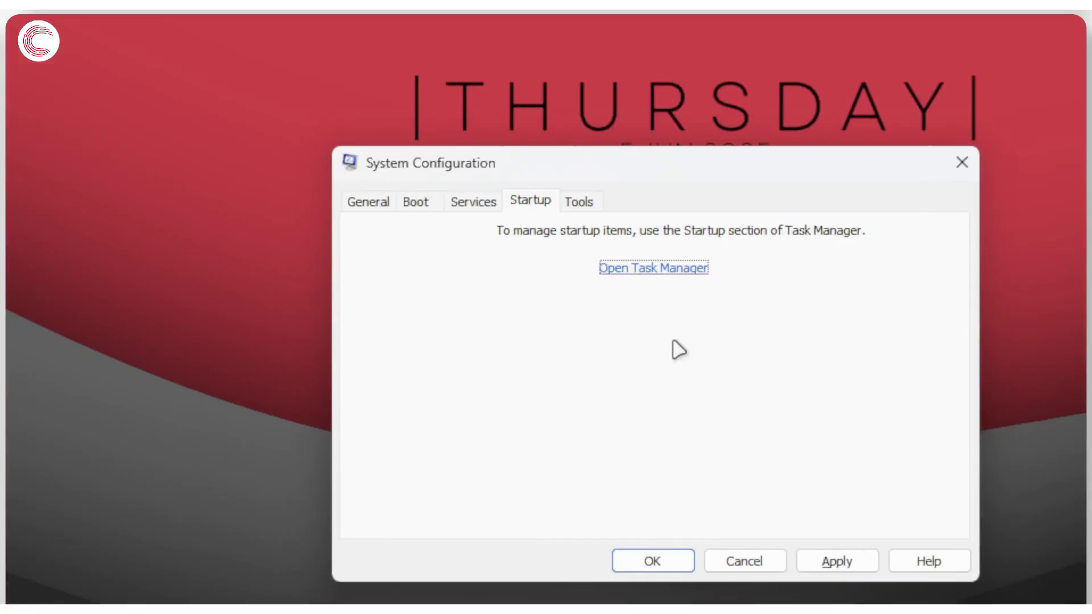
left_click(471, 200)
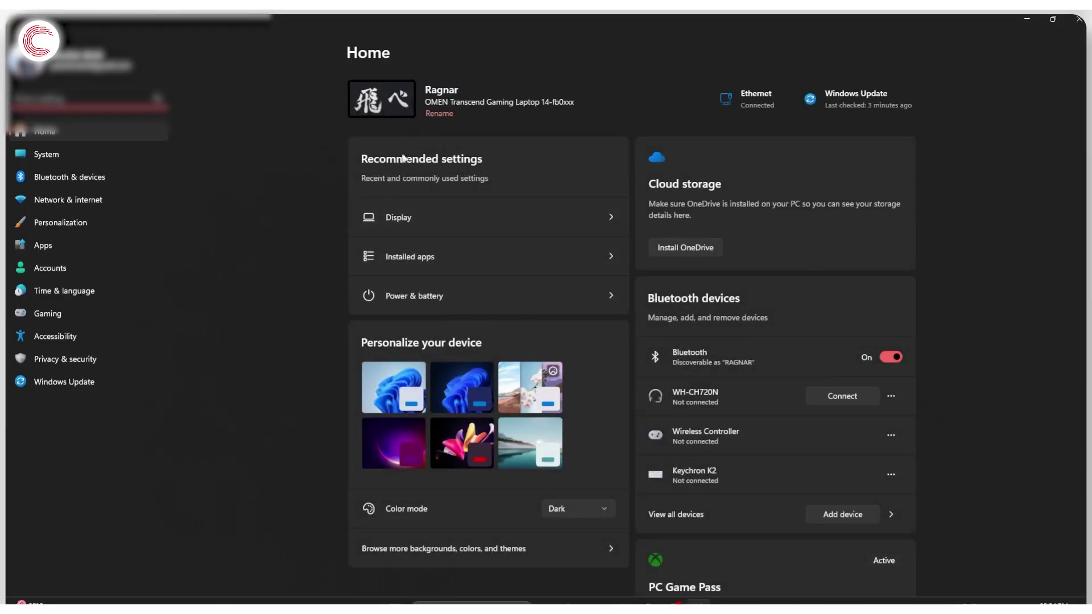
- Go to the Windows Update page, which reports the PC is up to date as of 05:20 PM
left_click(88, 391)
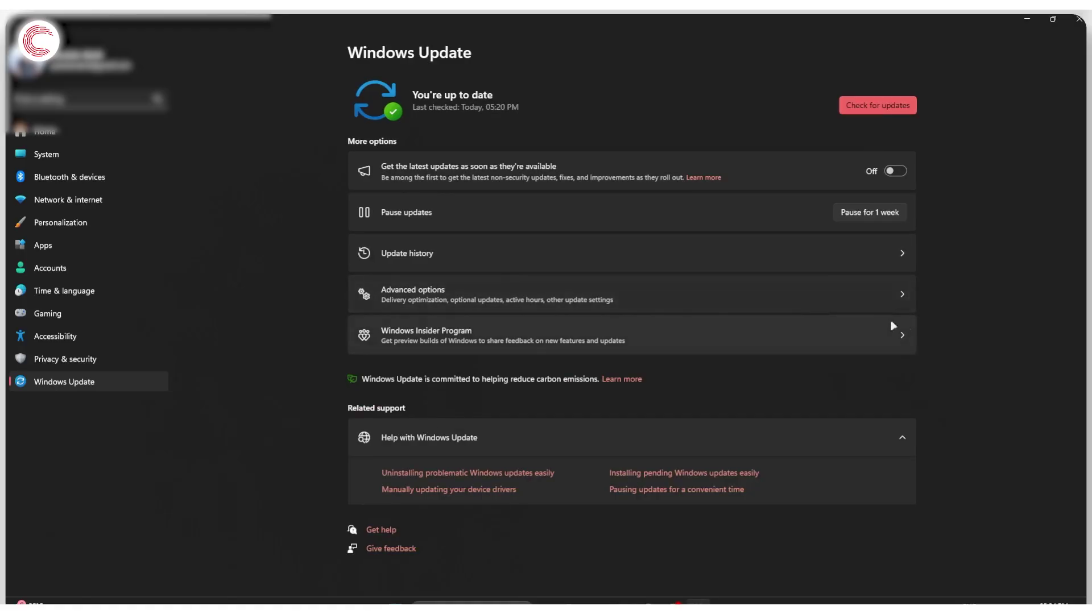
- Show the update history with the Driver Updates (50) and Other Updates (9) groups expanded
left_click(495, 271)
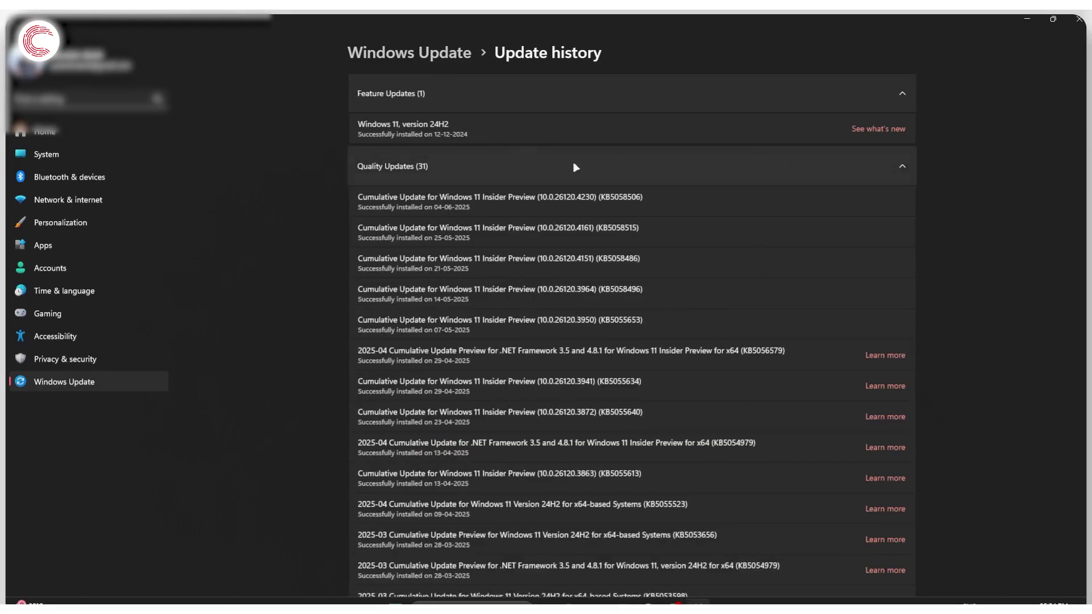
scroll(673, 265, "down", 15)
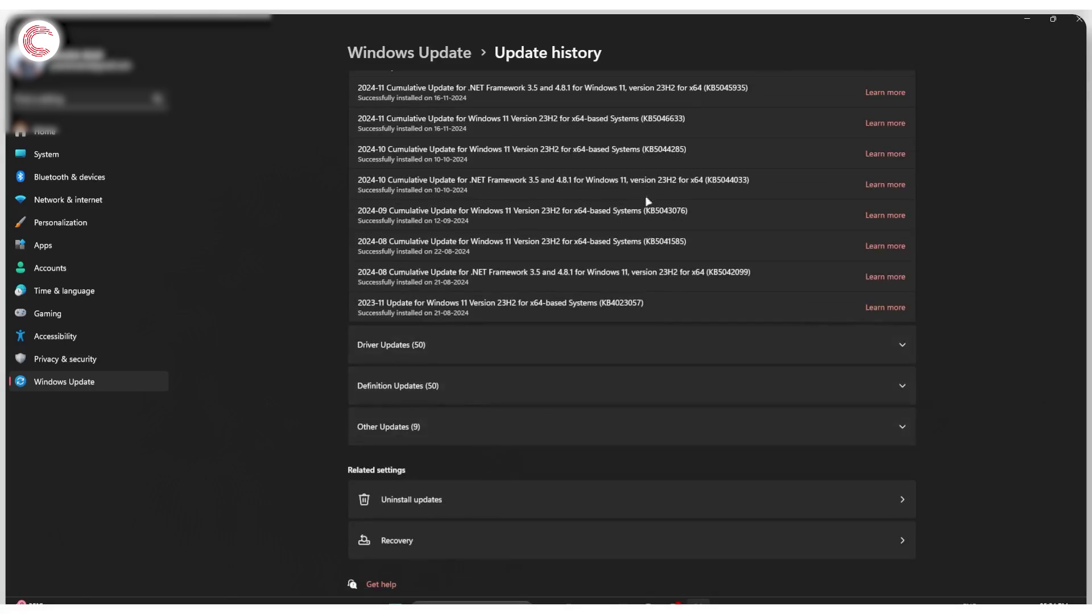
left_click(583, 346)
scroll(580, 383, "down", 20)
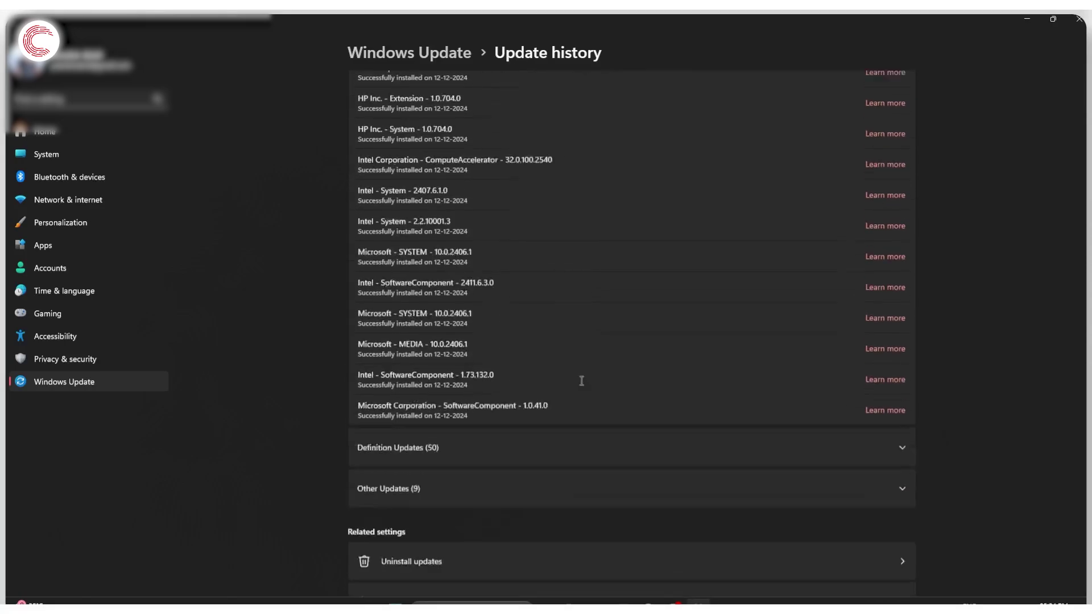
scroll(581, 380, "down", 2)
left_click(524, 432)
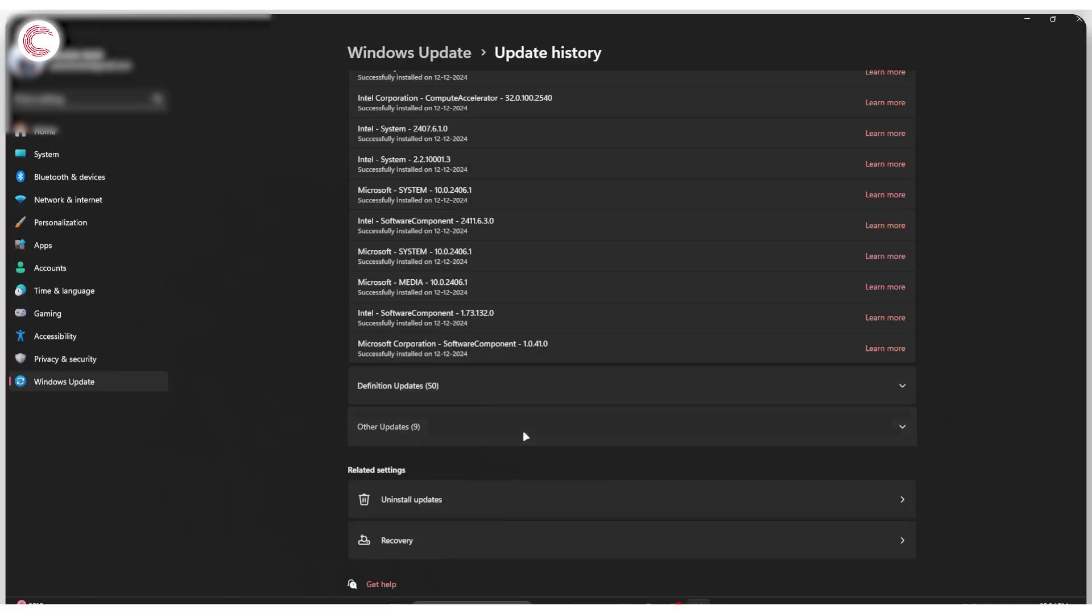
scroll(523, 484, "down", 8)
scroll(695, 235, "up", 20)
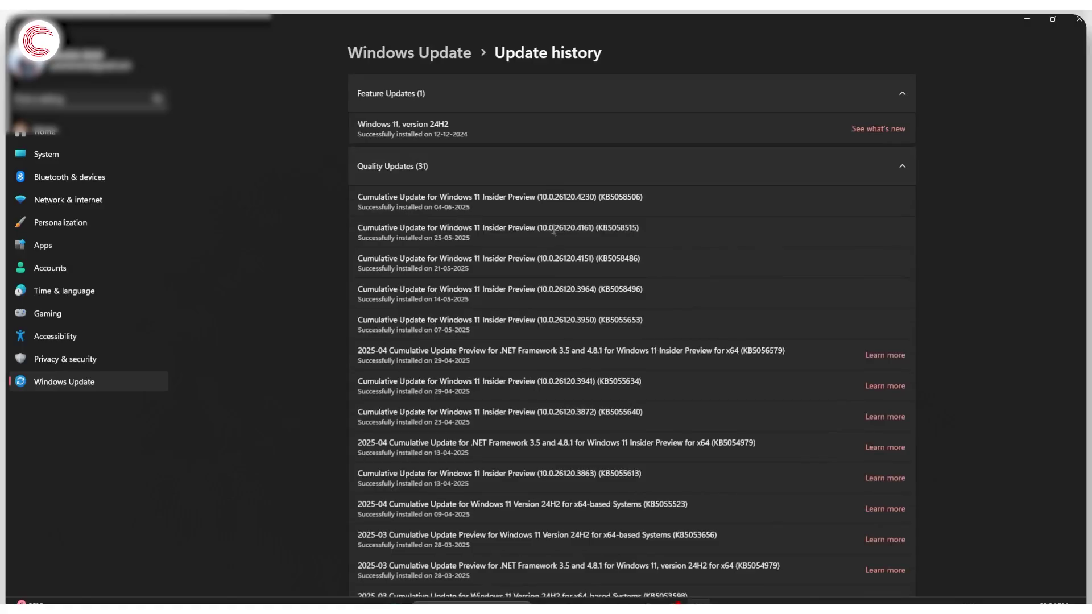
- Collapse Quality Updates (31) and check that Windows 11, version 24H2 was installed 12-12-2024
left_click(472, 165)
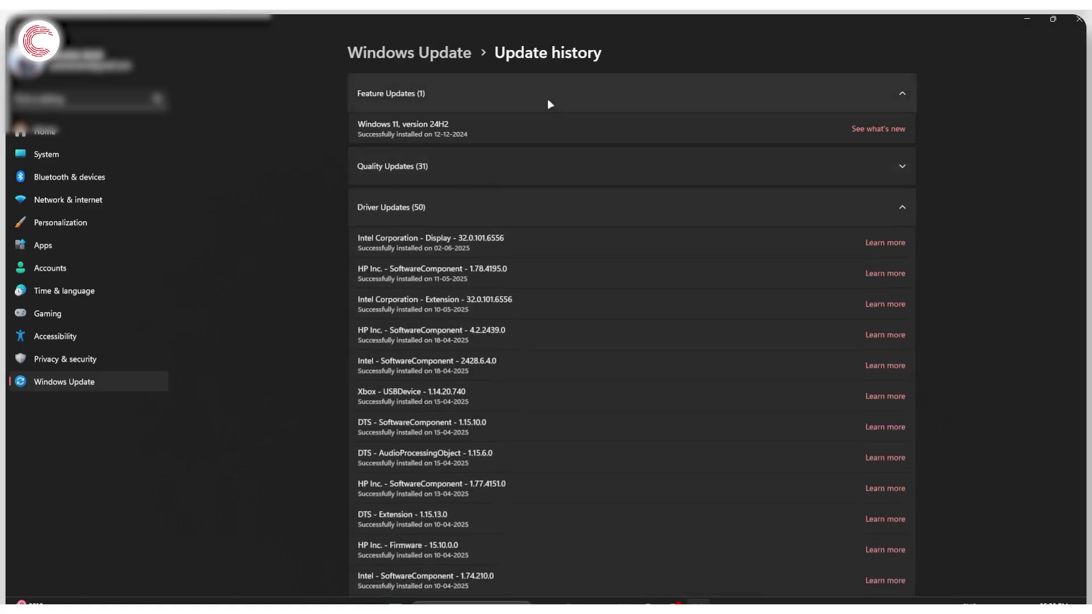
left_click_drag(373, 129, 476, 134)
left_click(467, 130)
left_click(471, 133)
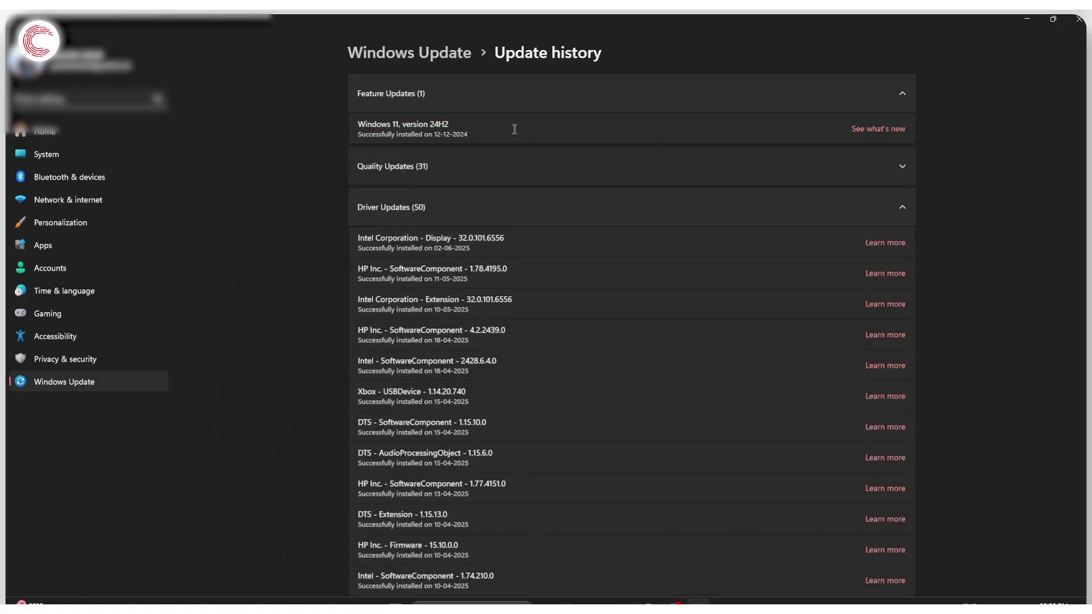
scroll(514, 129, "down", 20)
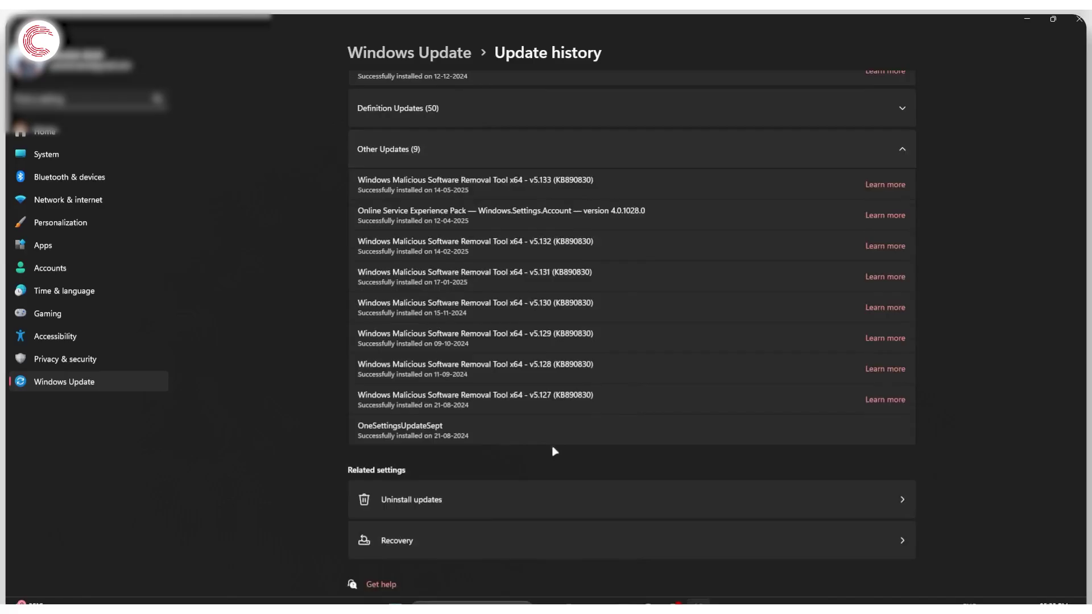
- Go to the Uninstall updates page from Related settings, listing 6 removable updates
left_click(423, 506)
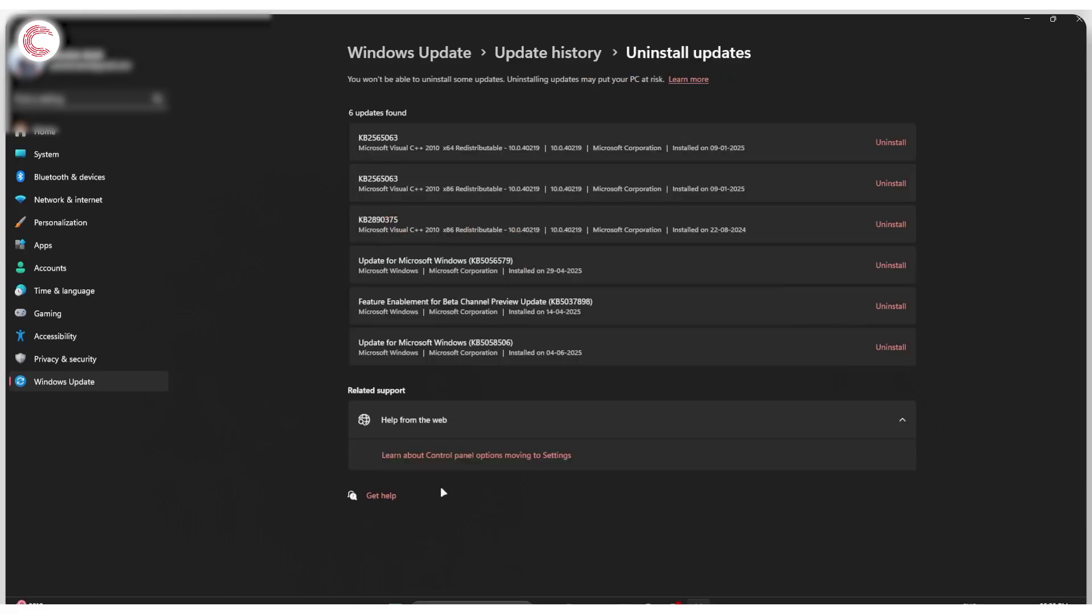